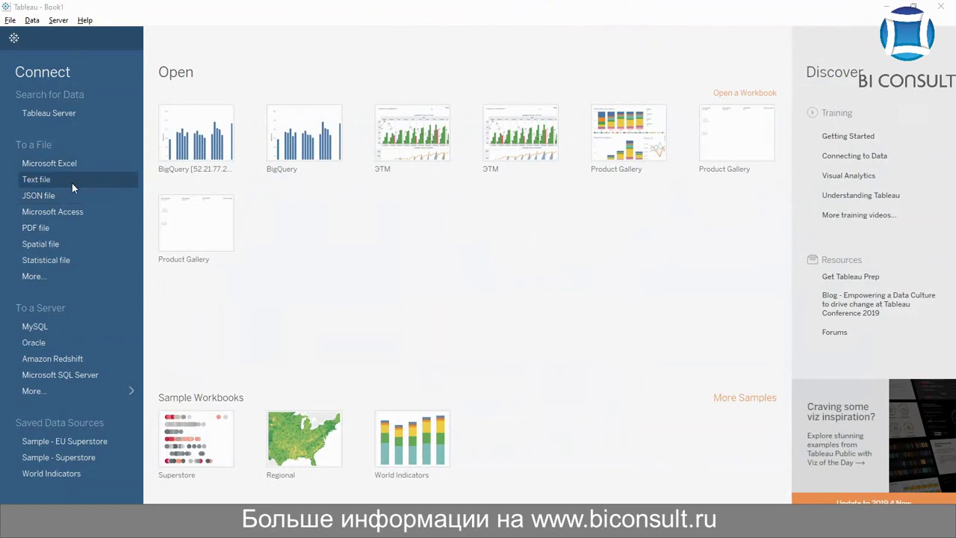
Step: Connect to the text file marathon_athlete_events in the Data Yoga марафон folder 1_Олимпийцы
left_click(72, 183)
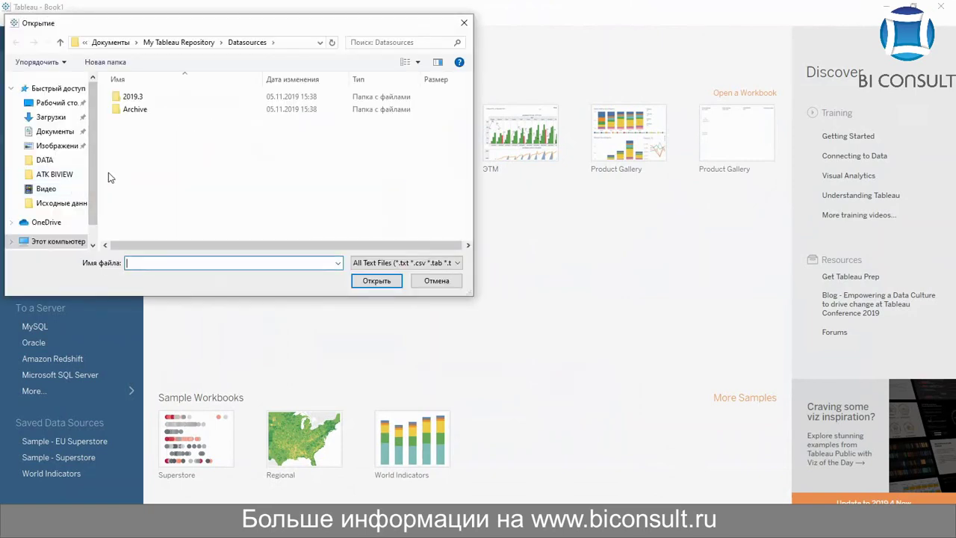
left_click(283, 43)
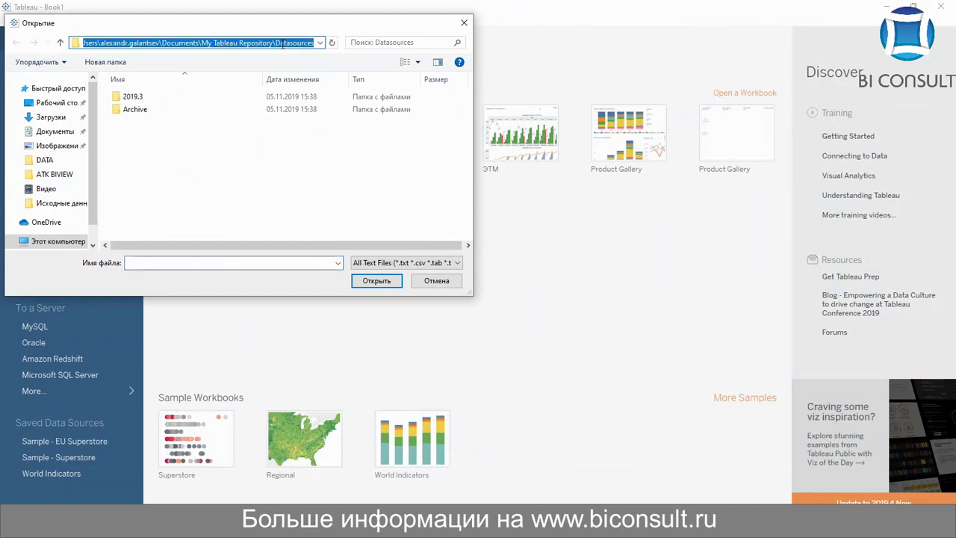
key("ctrl+v")
key("Return")
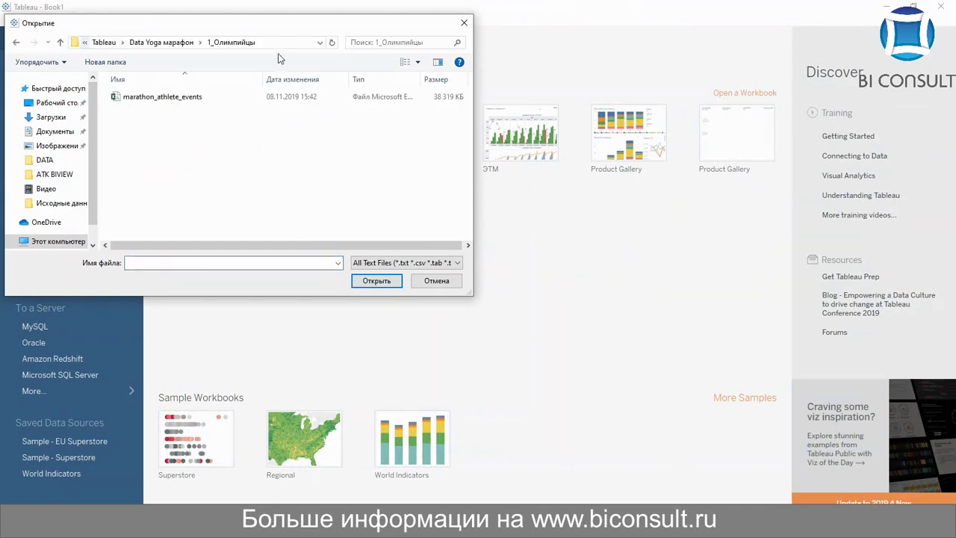
left_click(263, 97)
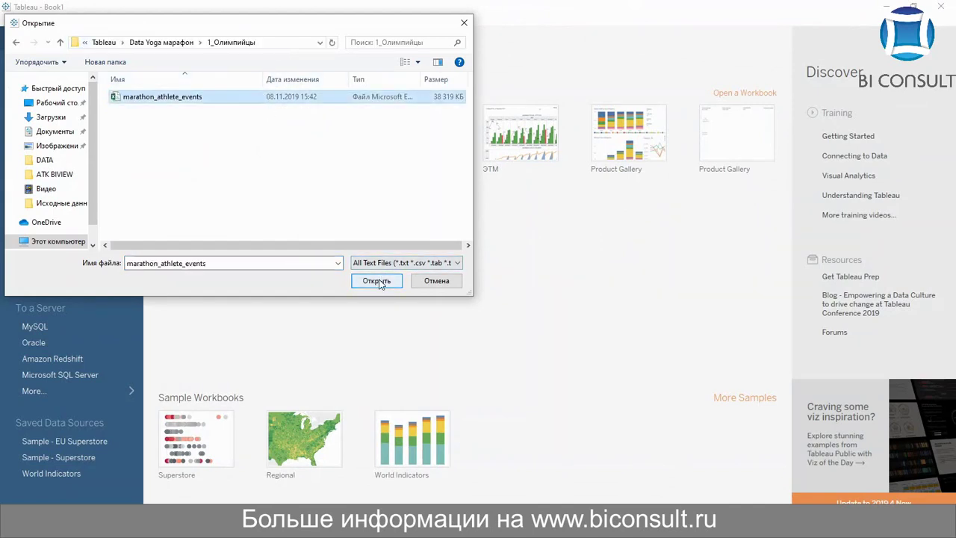
left_click(377, 281)
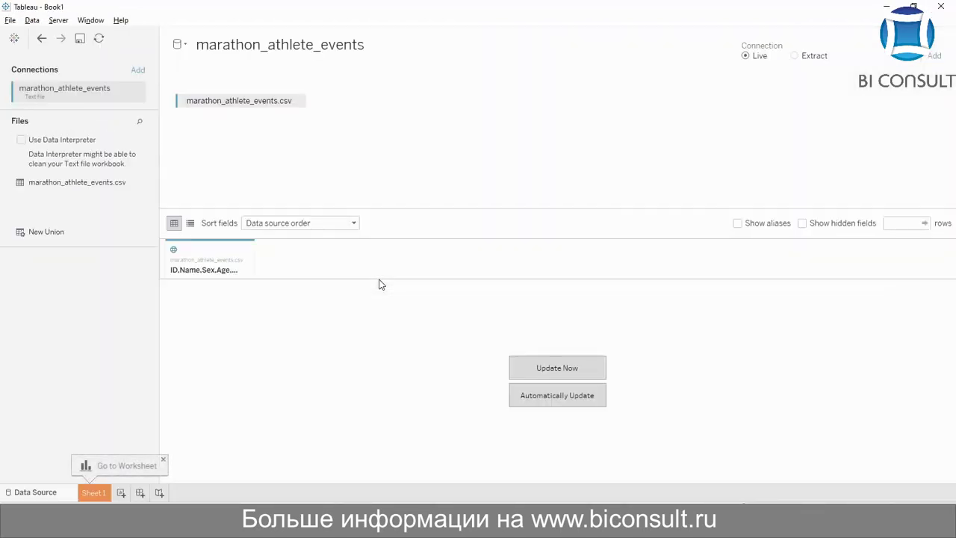
Step: Try to set the field separator of marathon_athlete_events.csv to Comma in its text file properties
left_click(296, 101)
left_click(341, 147)
left_click(294, 142)
left_click(284, 155)
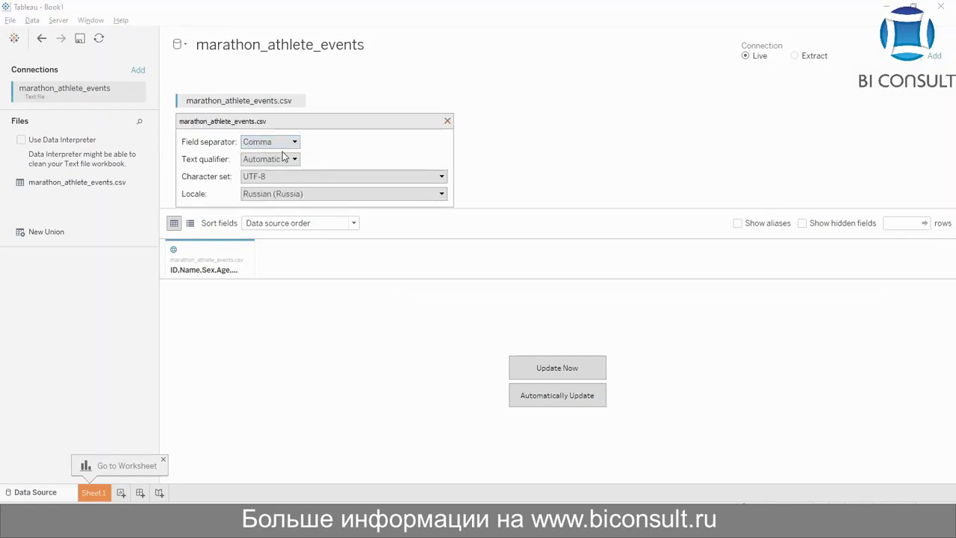
left_click(447, 121)
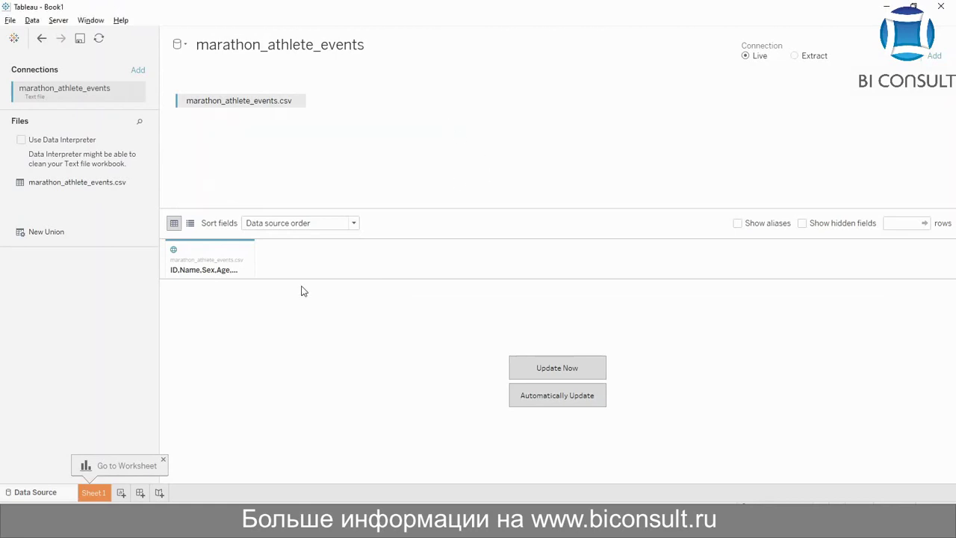
Step: Switch the field separator of marathon_athlete_events.csv to Semicolon and back to Comma, and update the data preview
left_click(295, 102)
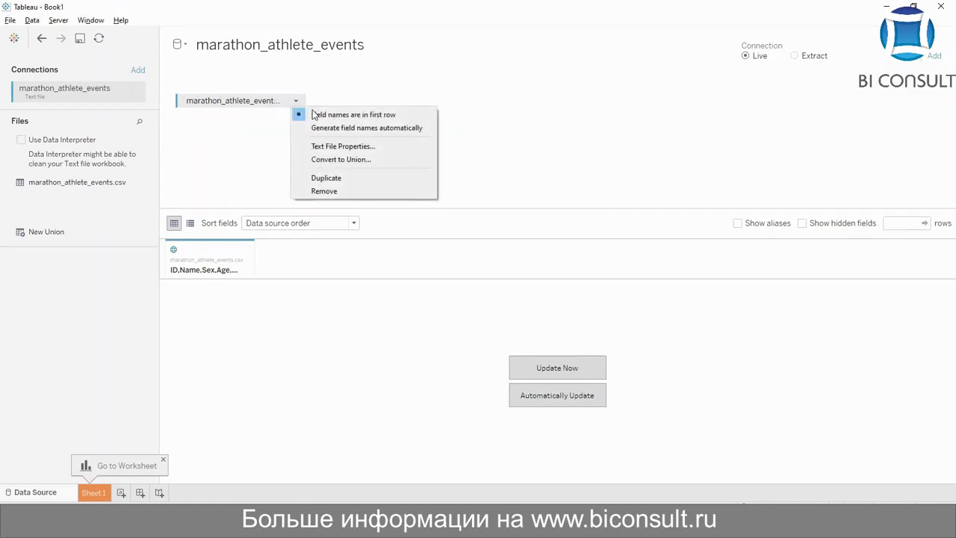
left_click(326, 145)
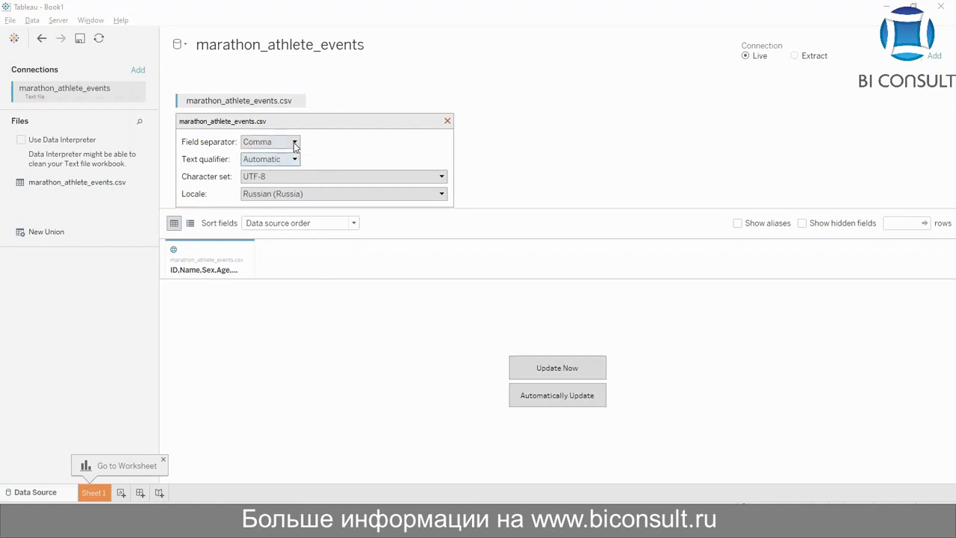
left_click(294, 143)
left_click(297, 151)
scroll(291, 148, "down", 2)
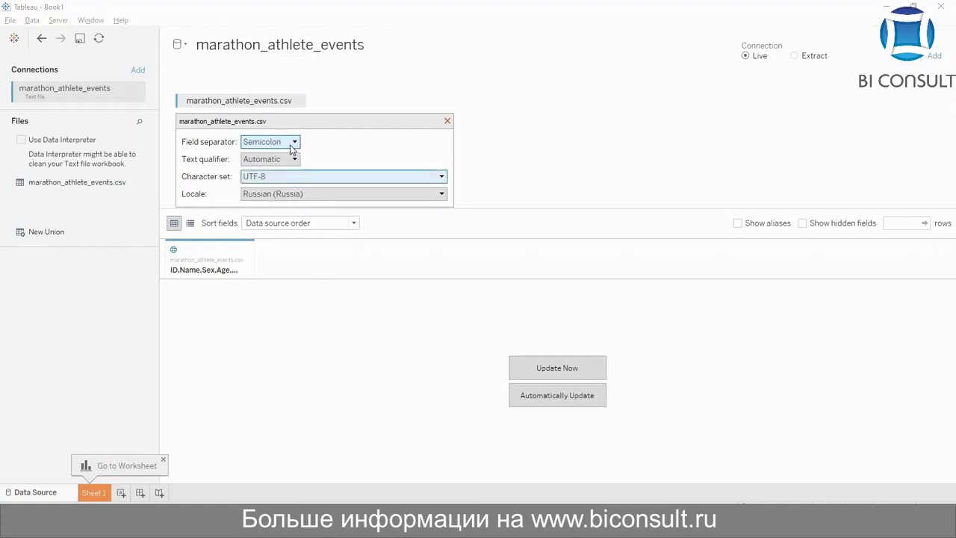
left_click(295, 142)
key("Escape")
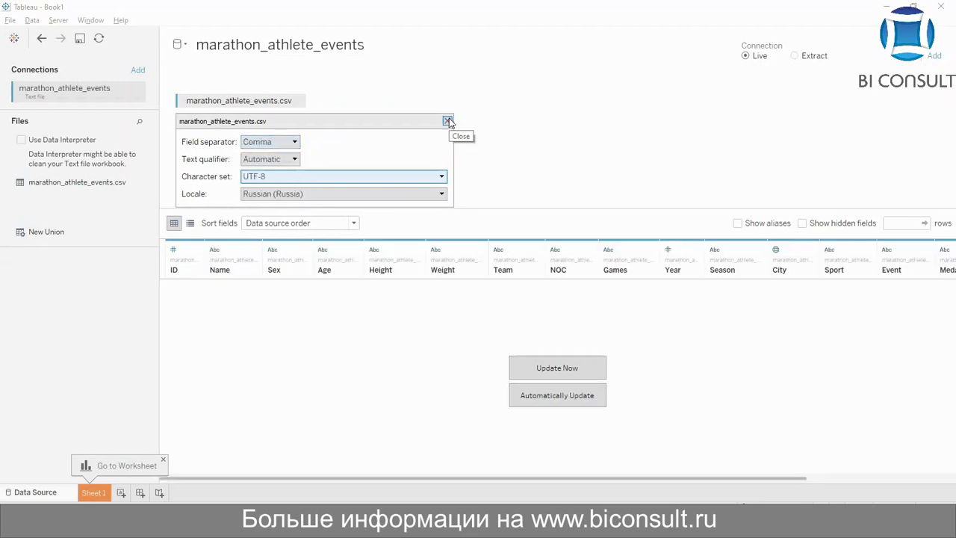
left_click(447, 121)
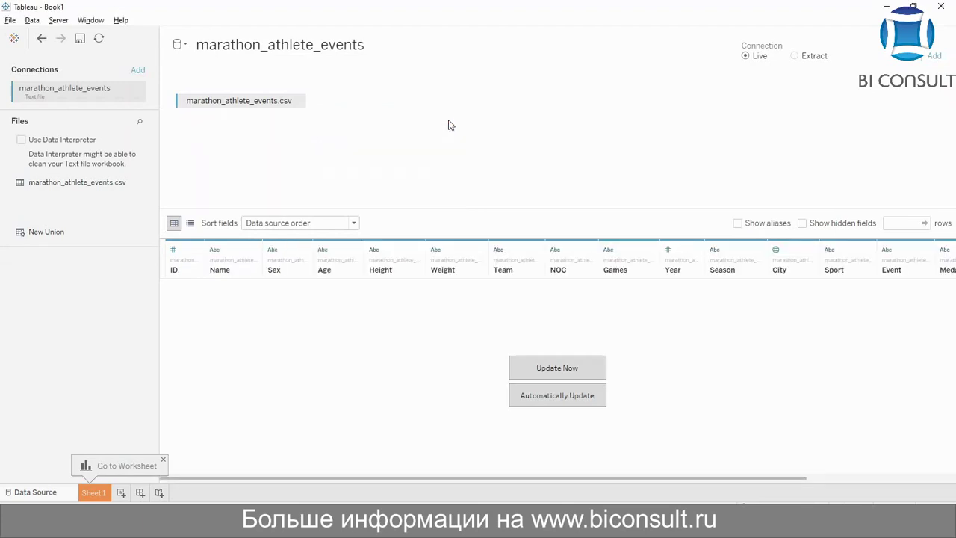
left_click(569, 364)
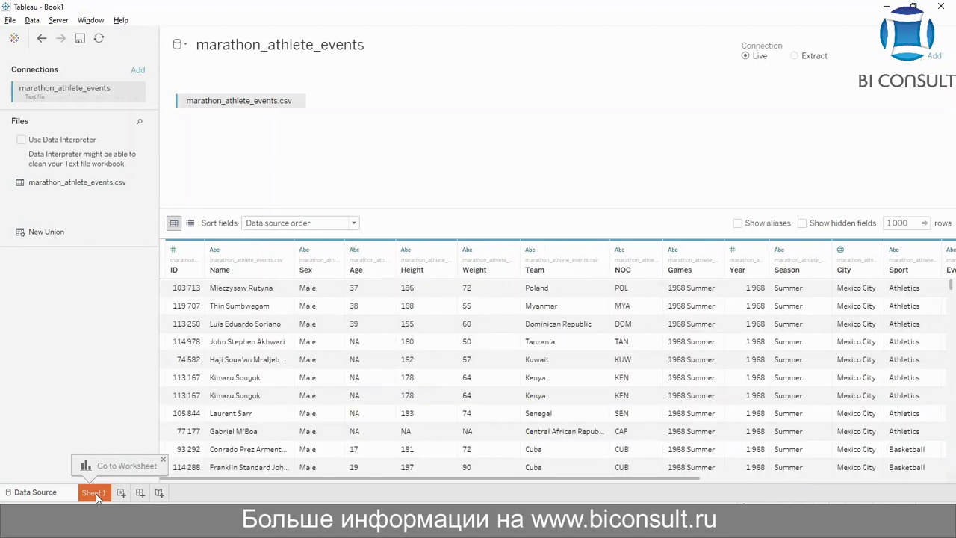
Step: Go to the worksheet Sheet 1 and rename it "1st task"
left_click(94, 493)
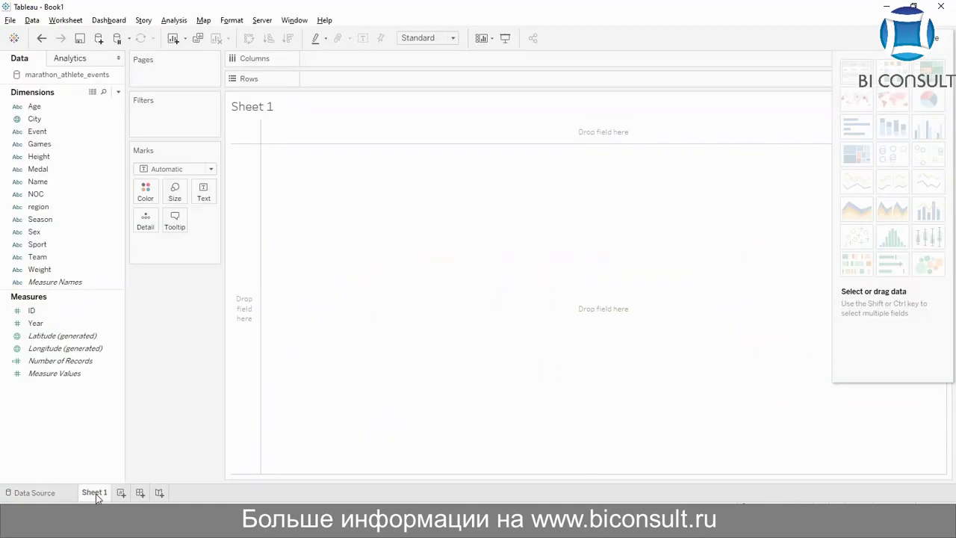
double_click(94, 493)
type("1st task")
key("Return")
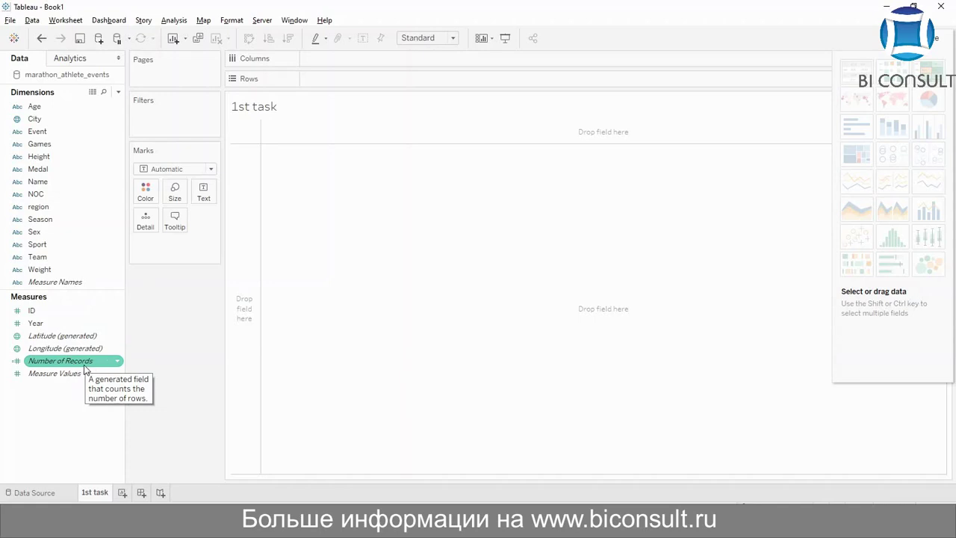
Step: Place the Number of Records measure on Rows to build a single total bar
left_click_drag(84, 369, 321, 68)
left_click_drag(61, 361, 350, 84)
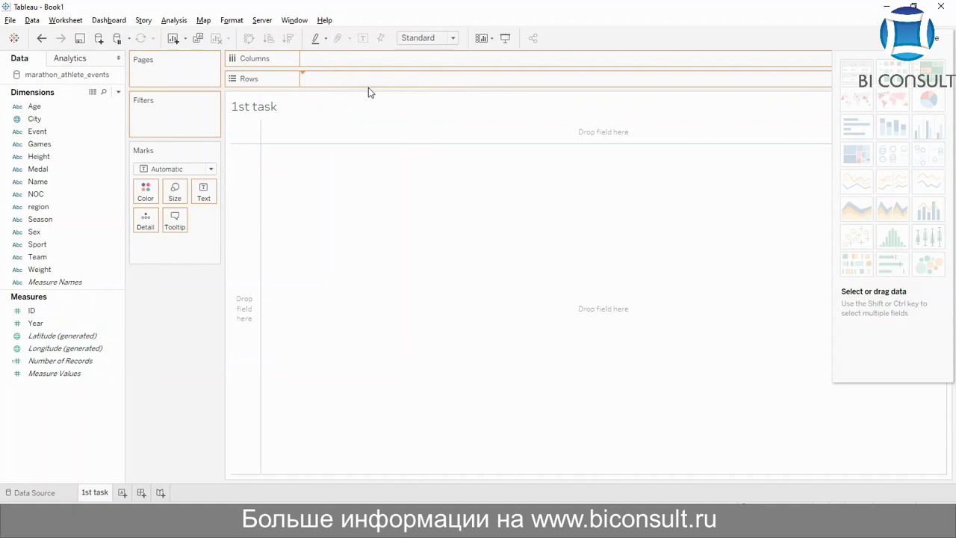
left_click_drag(368, 88, 368, 88)
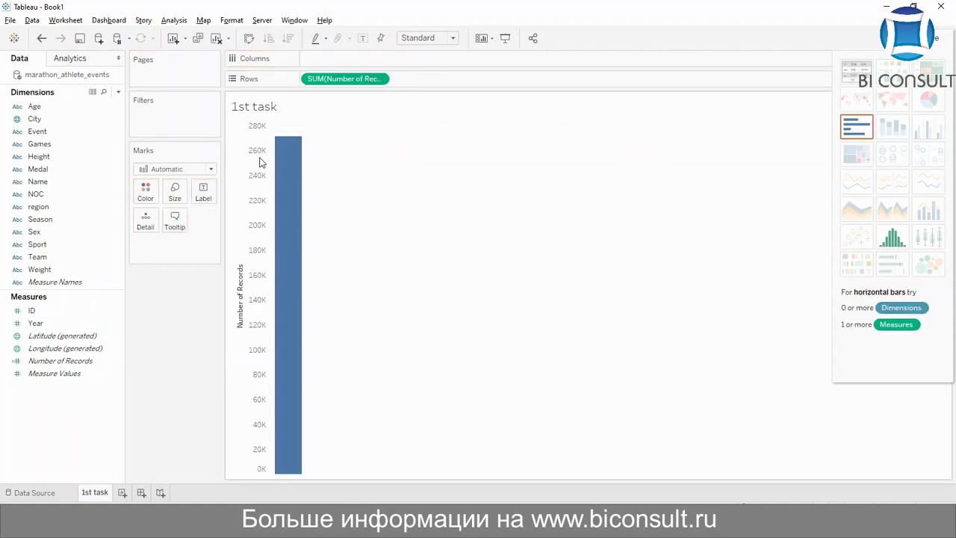
Step: Show mark labels on the Number of Records bar
left_click(212, 193)
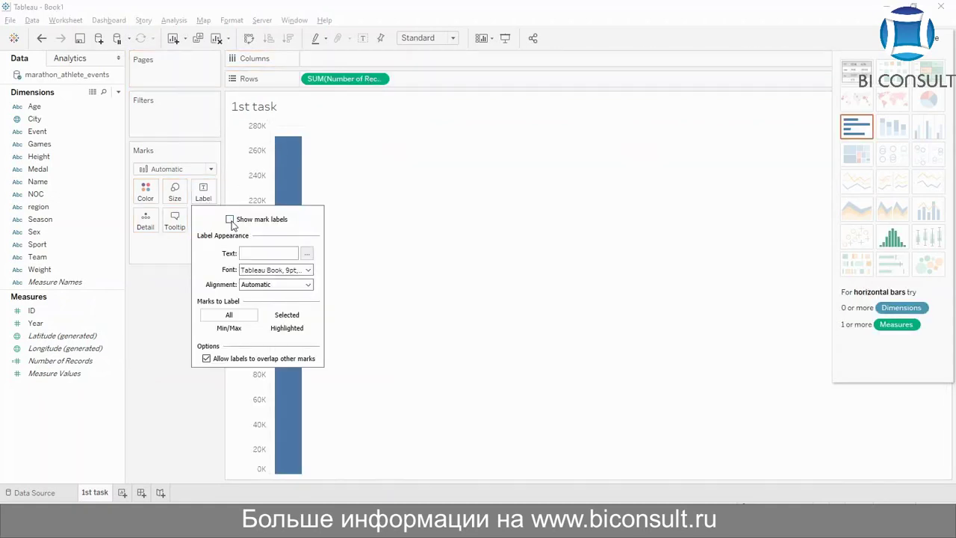
left_click(230, 219)
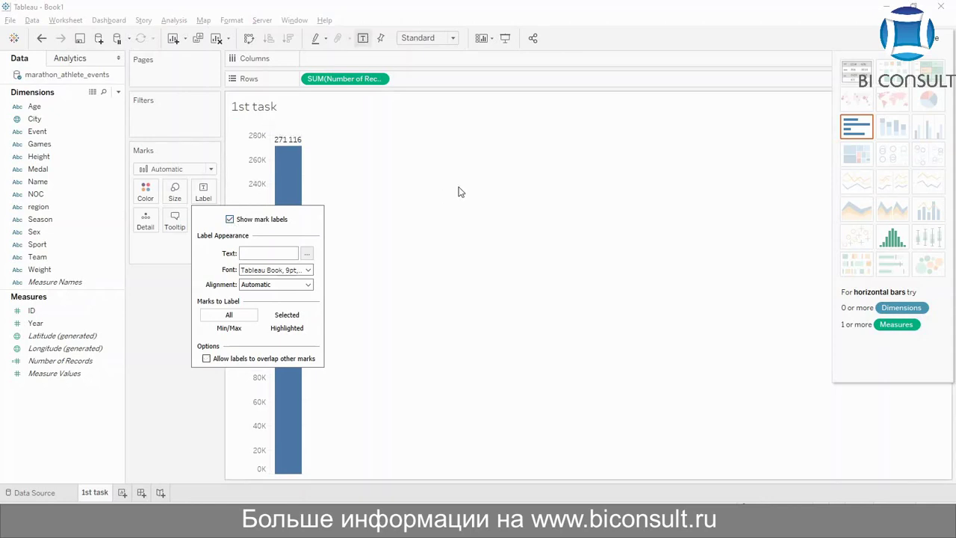
left_click(398, 280)
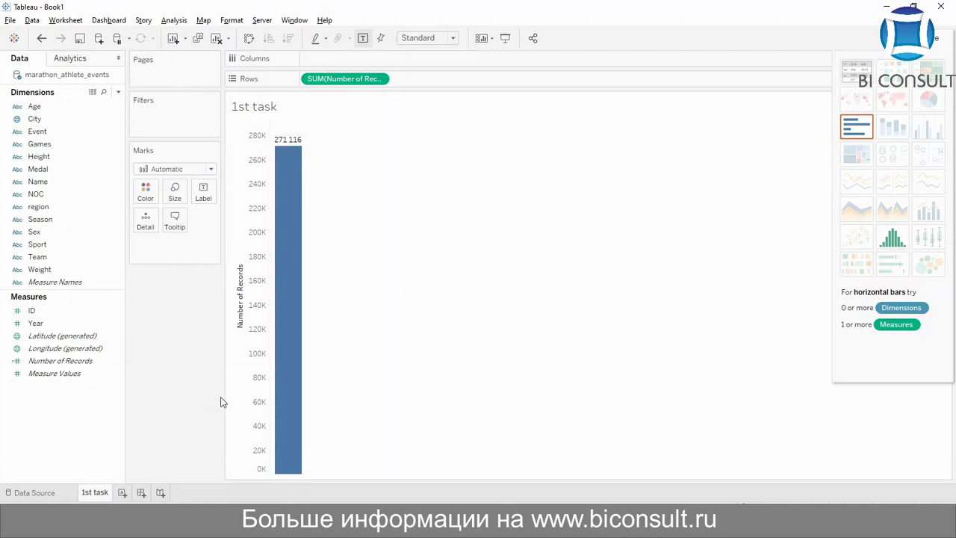
Step: Add a new worksheet and name it "2nd task"
left_click(122, 493)
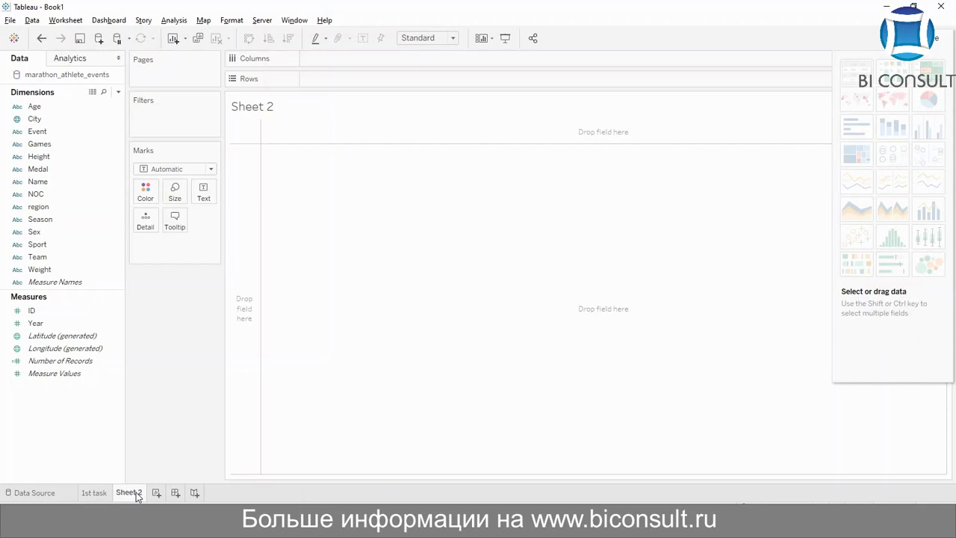
double_click(136, 496)
type("2nd task")
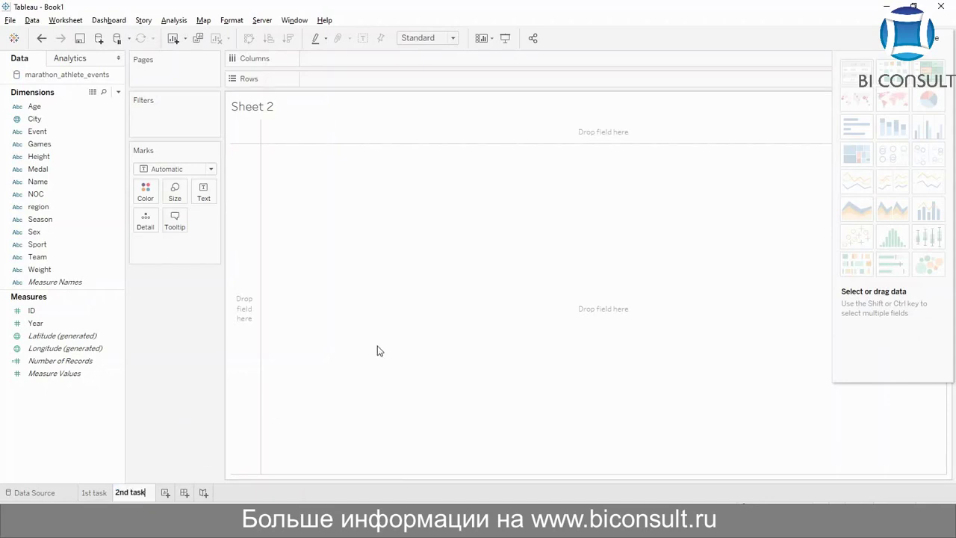
left_click(378, 351)
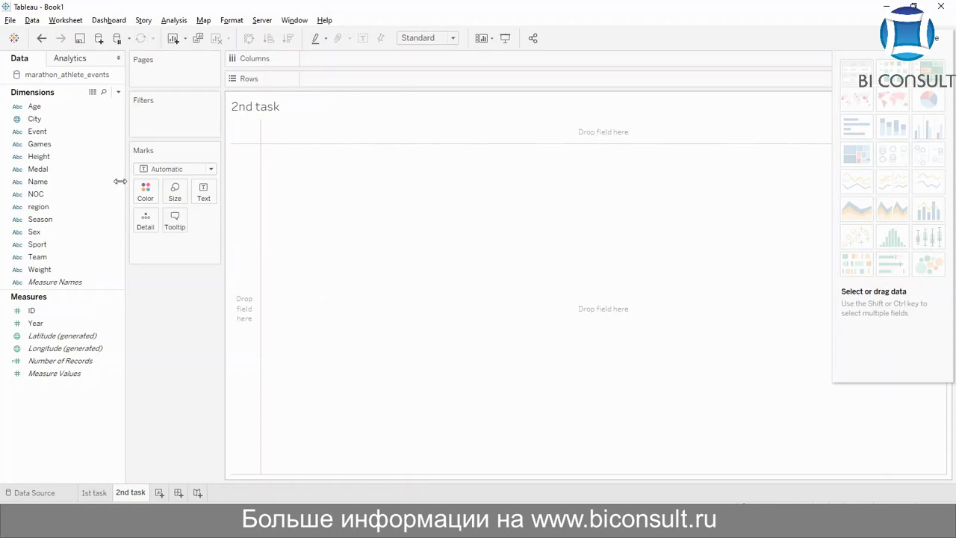
Step: Build a horizontal bar chart with Games on Rows and Number of Records on Columns
left_click(69, 285)
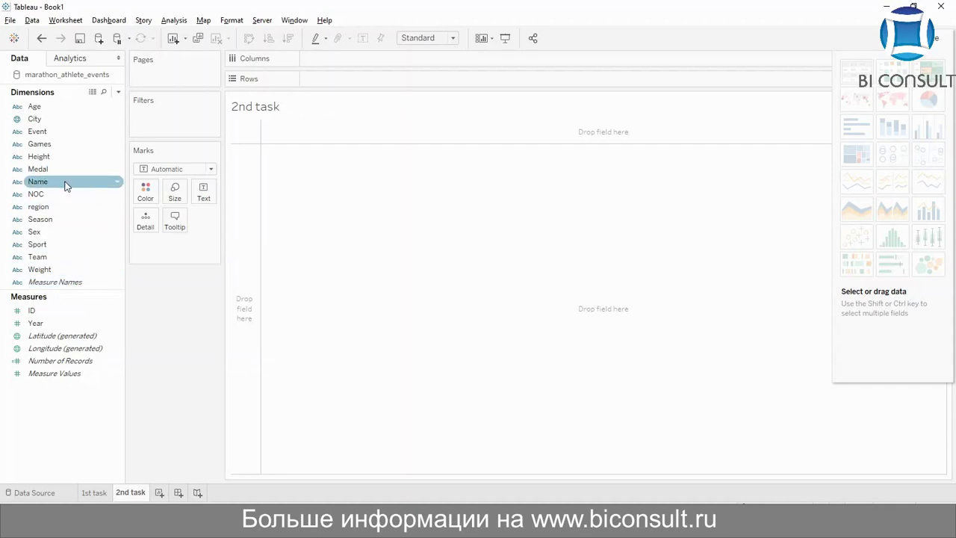
left_click_drag(41, 144, 341, 90)
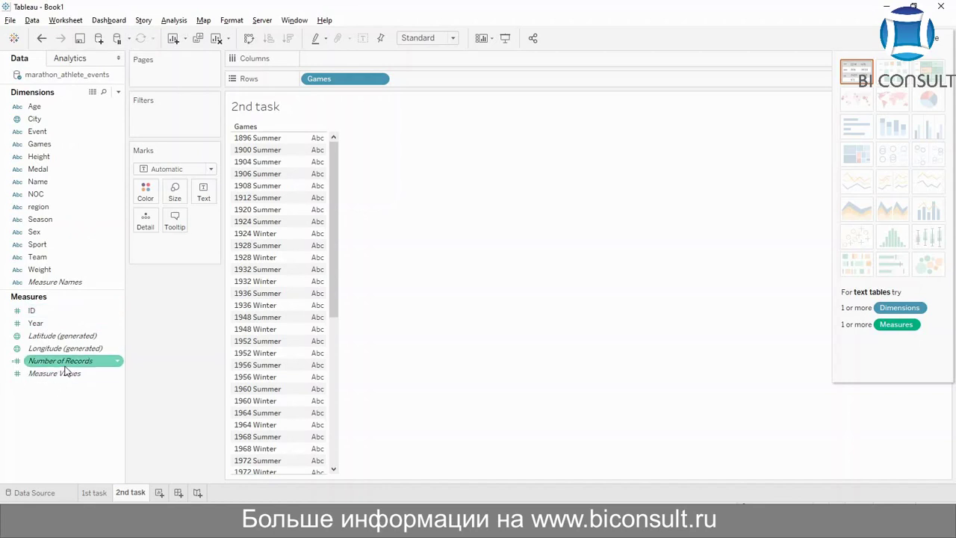
left_click_drag(65, 368, 428, 63)
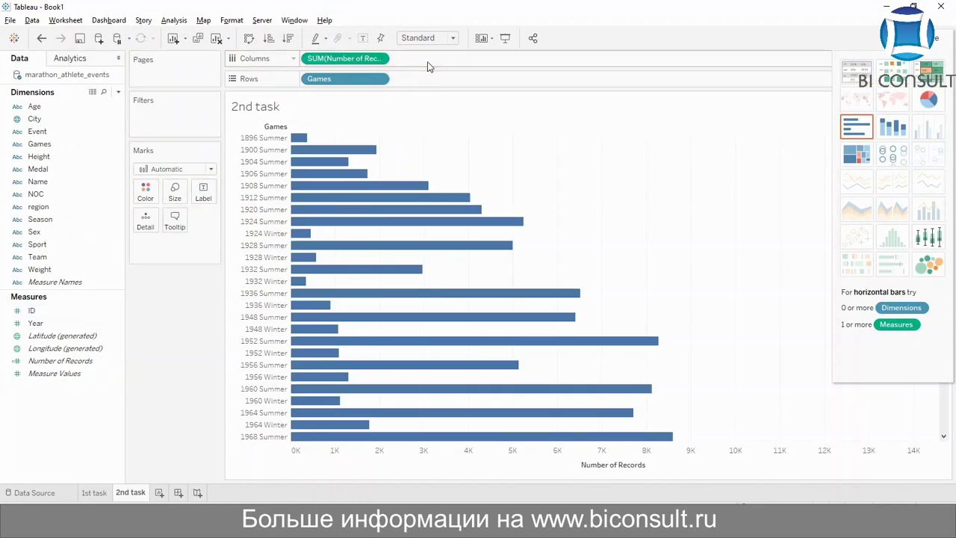
Step: Sort the Games bars in descending order by Number of Records and collapse the Show Me chart list
mouse_move(652, 466)
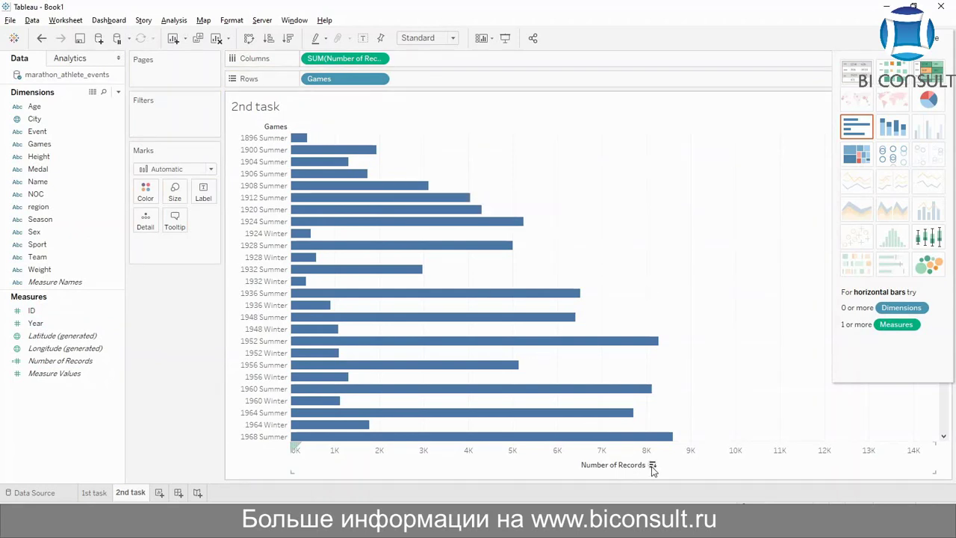
left_click(651, 465)
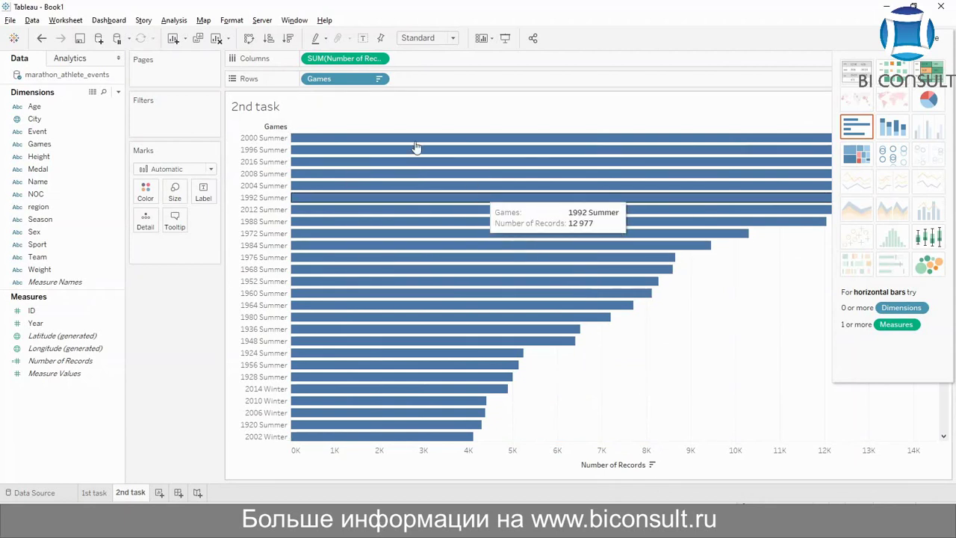
left_click(940, 39)
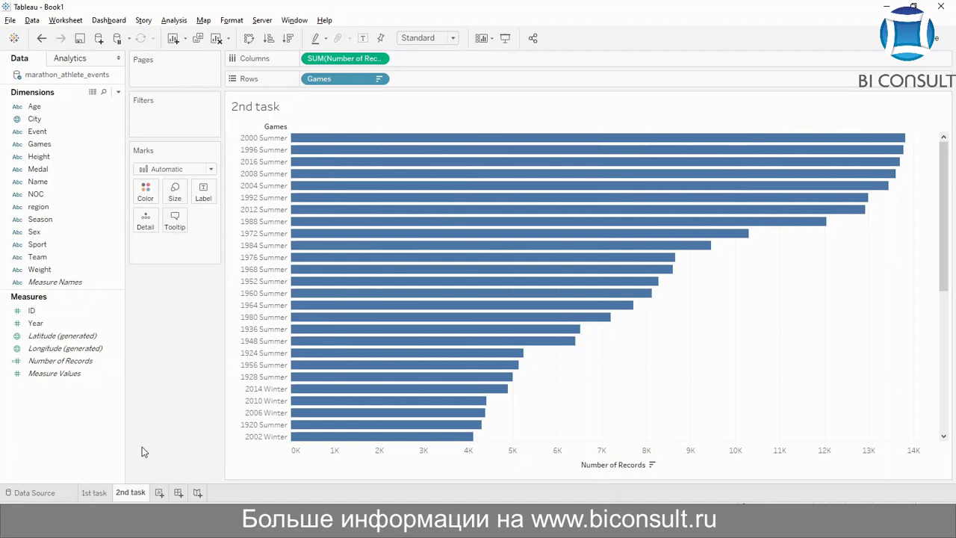
Step: Add another worksheet and name it "3rd task"
left_click(159, 493)
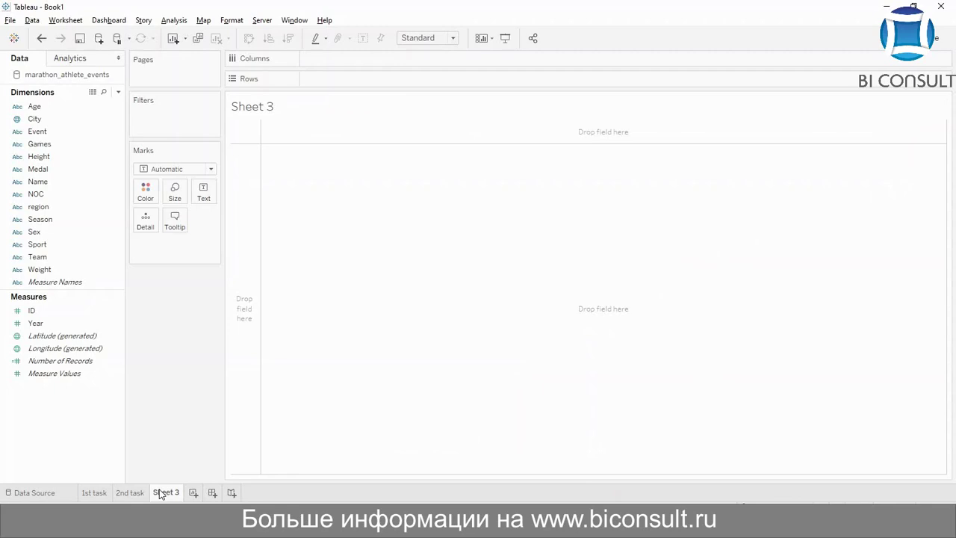
double_click(160, 493)
type("3rd task")
key("Return")
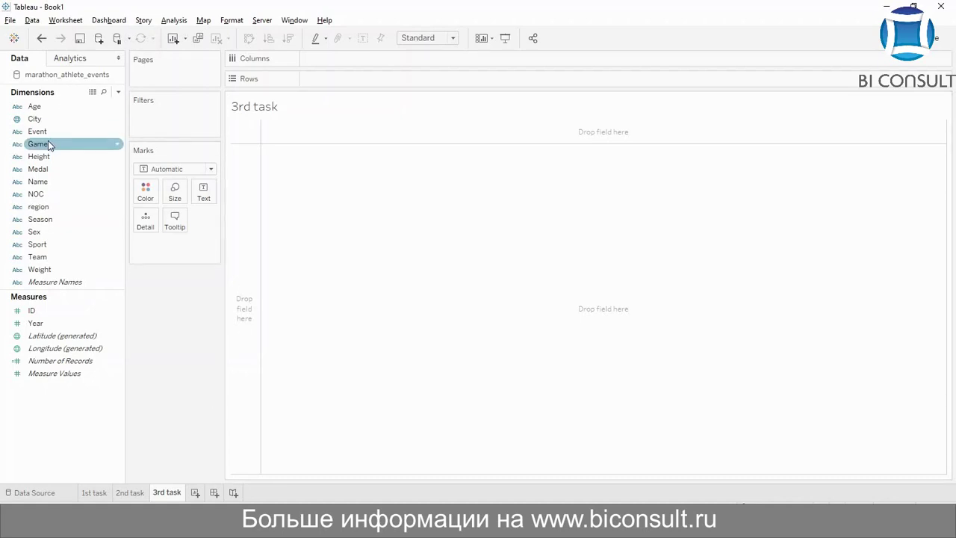
Step: Chart Number of Records per region and Games, with Games on Columns and region followed by Number of Records on Rows
left_click_drag(39, 143, 351, 66)
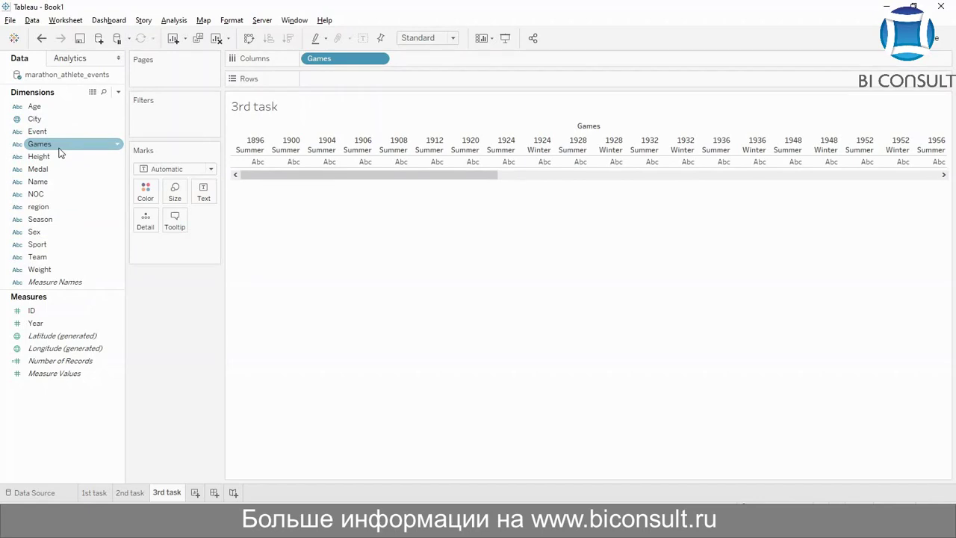
left_click(49, 207)
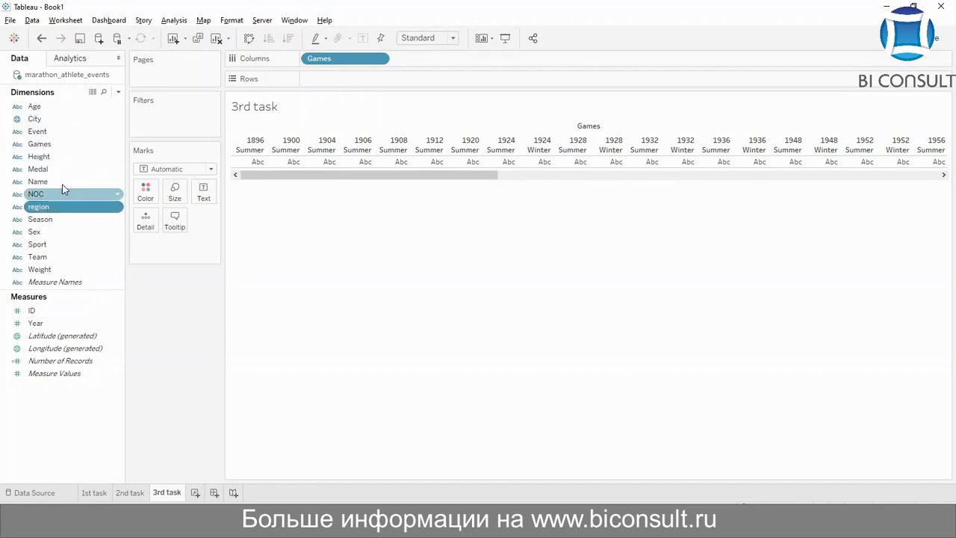
left_click_drag(59, 206, 324, 80)
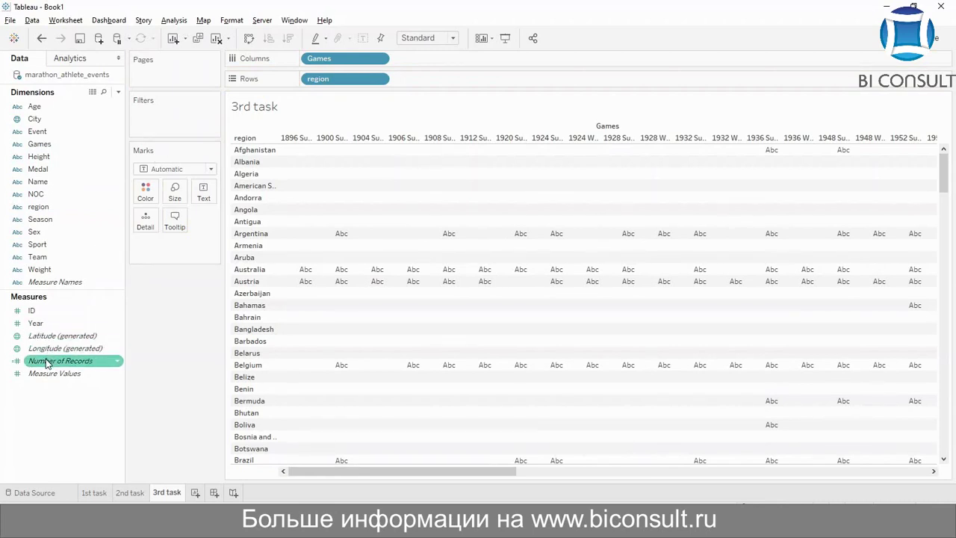
left_click_drag(46, 362, 311, 174)
left_click_drag(422, 74, 424, 78)
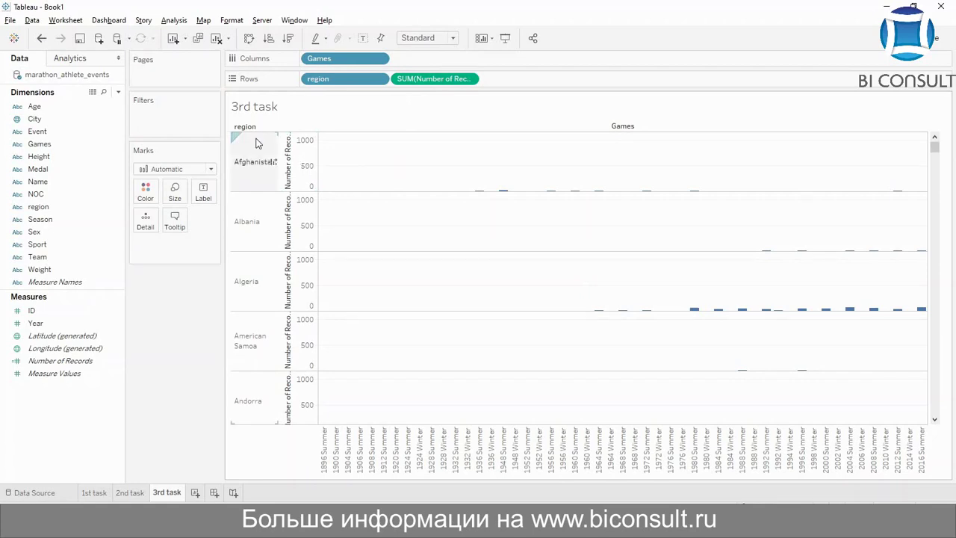
Step: Examine the record counts by Games across the regions in the 3rd task chart
scroll(358, 222, "down", 3)
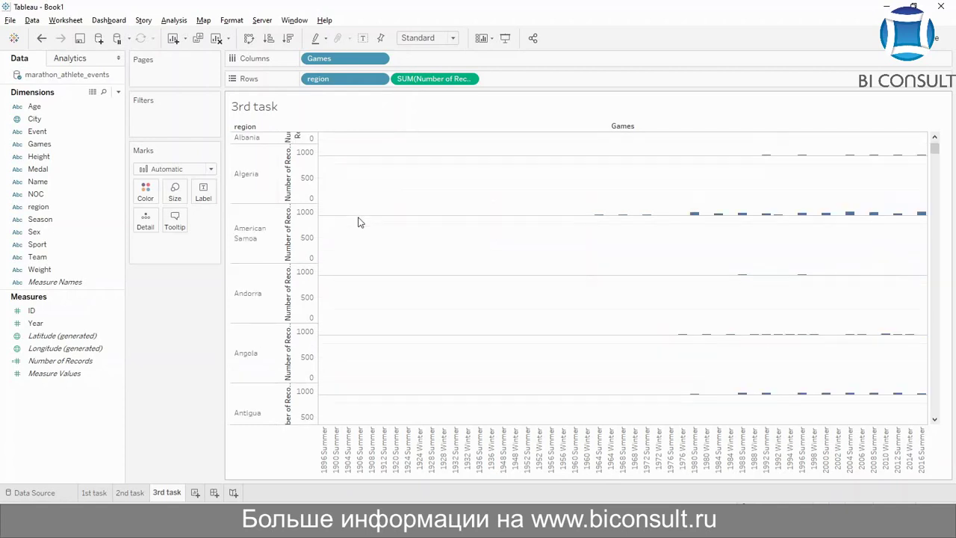
scroll(357, 222, "down", 20)
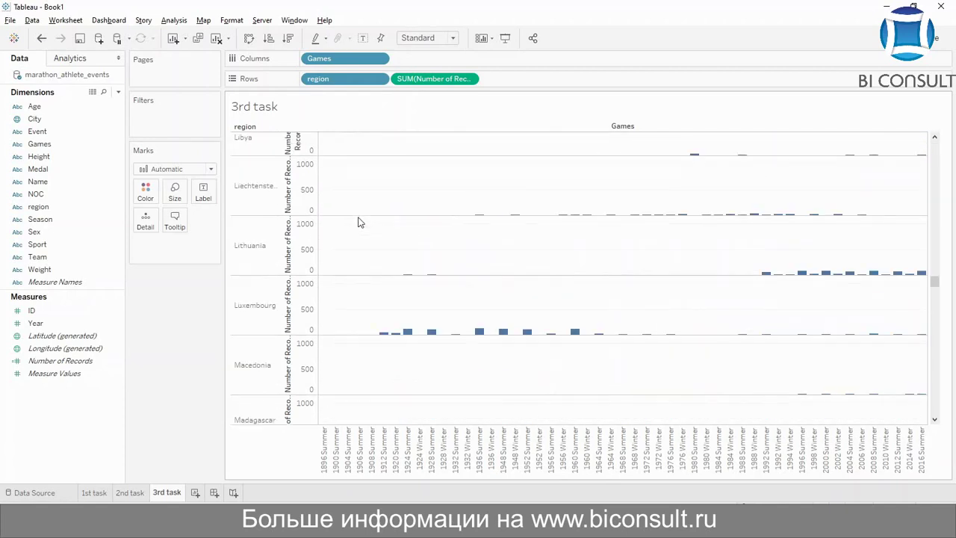
scroll(357, 221, "down", 6)
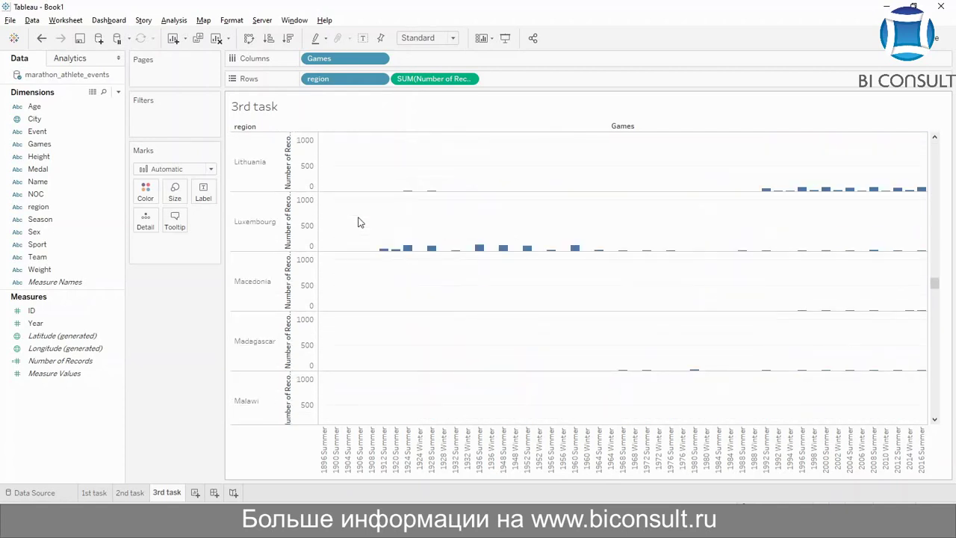
scroll(358, 222, "down", 10)
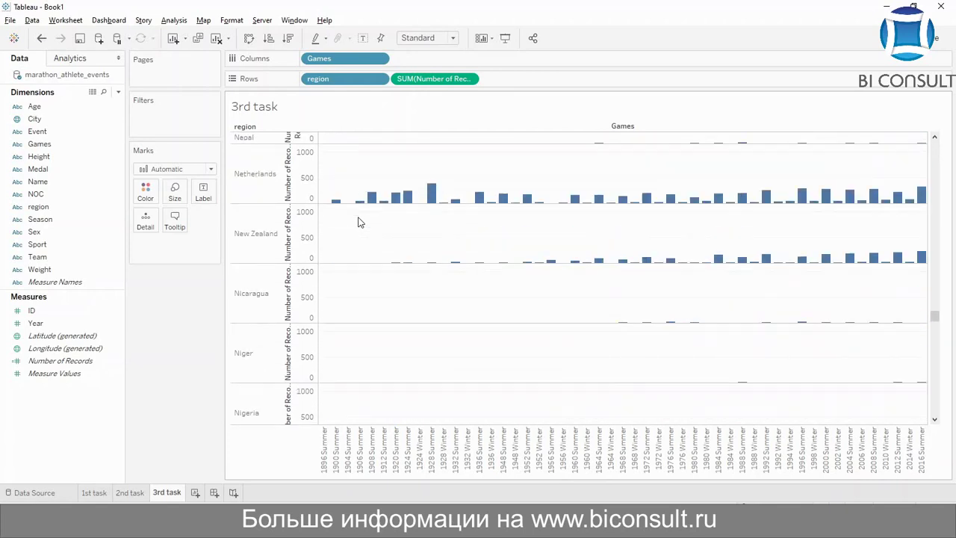
scroll(358, 222, "down", 15)
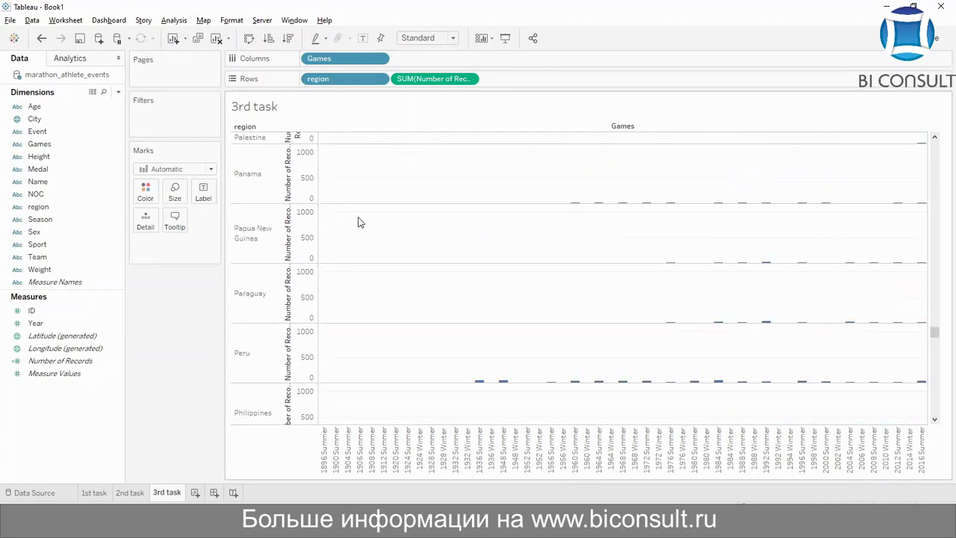
scroll(358, 222, "down", 4)
scroll(358, 221, "up", 11)
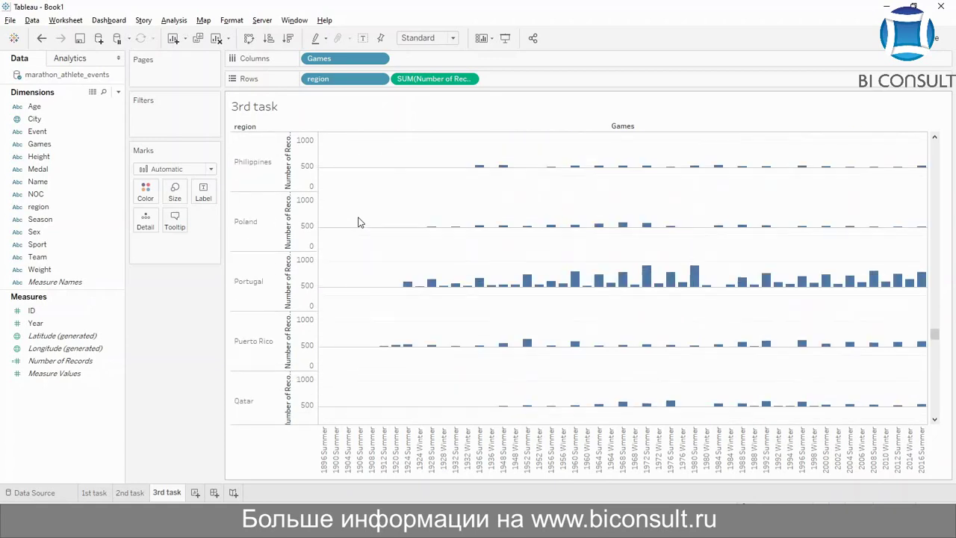
scroll(358, 221, "up", 5)
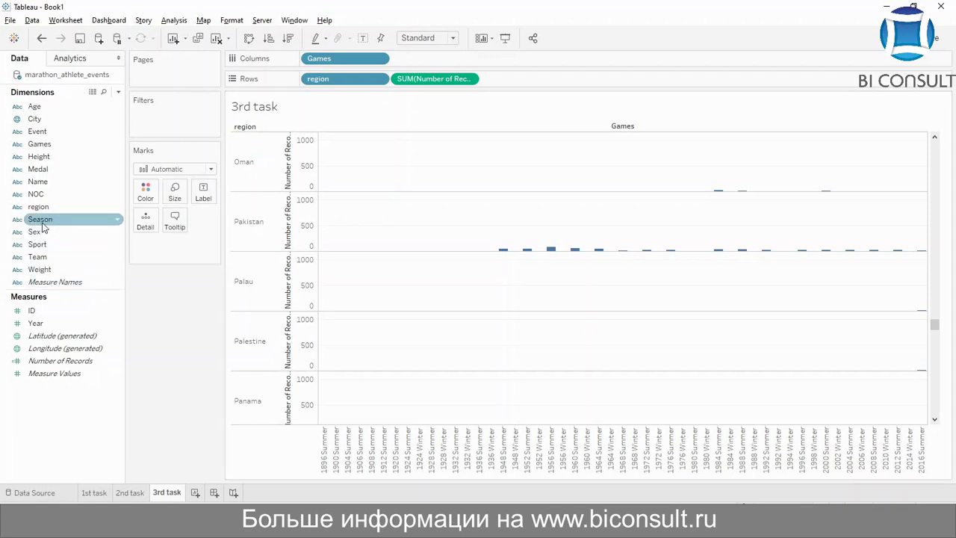
Step: Filter the 3rd task chart by region, clearing all values and keeping only Finland
left_click_drag(46, 207, 151, 121)
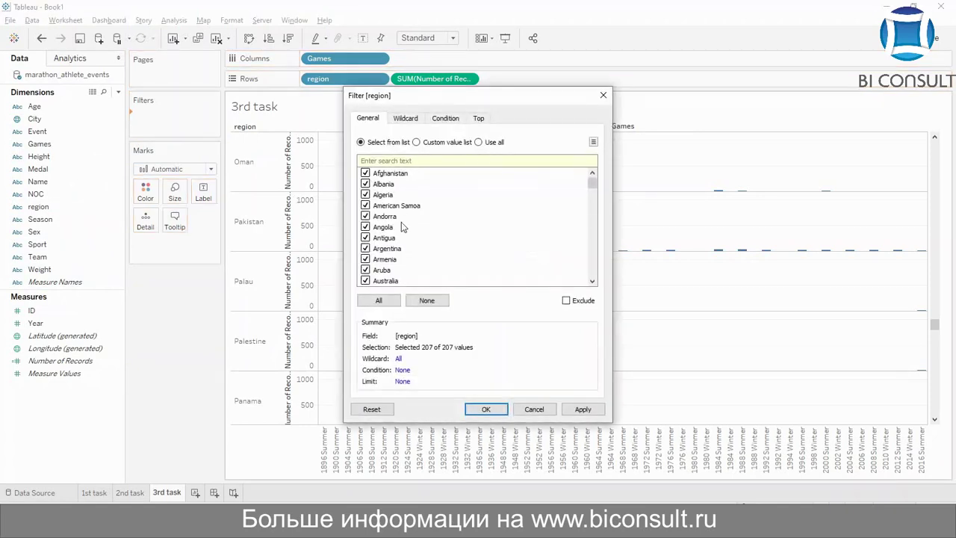
left_click(424, 300)
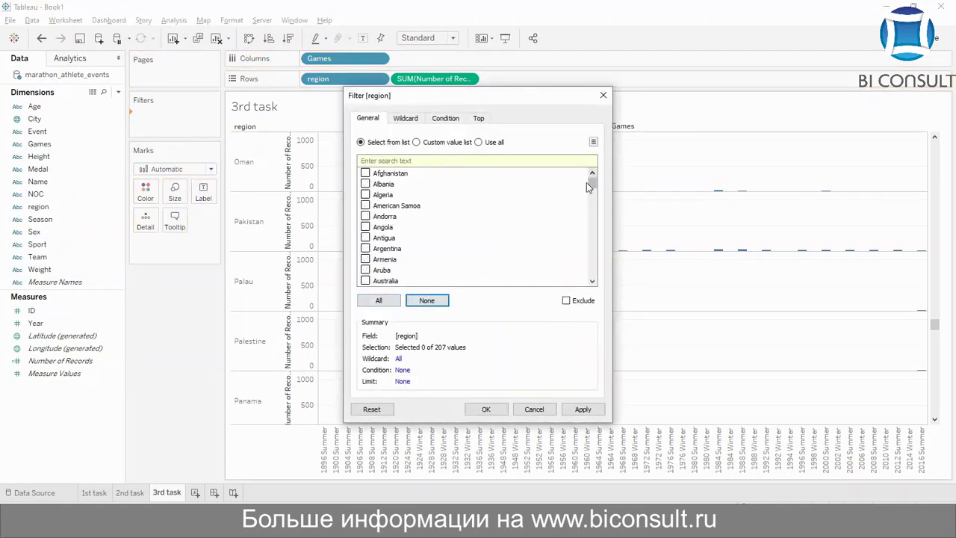
left_click_drag(587, 183, 594, 249)
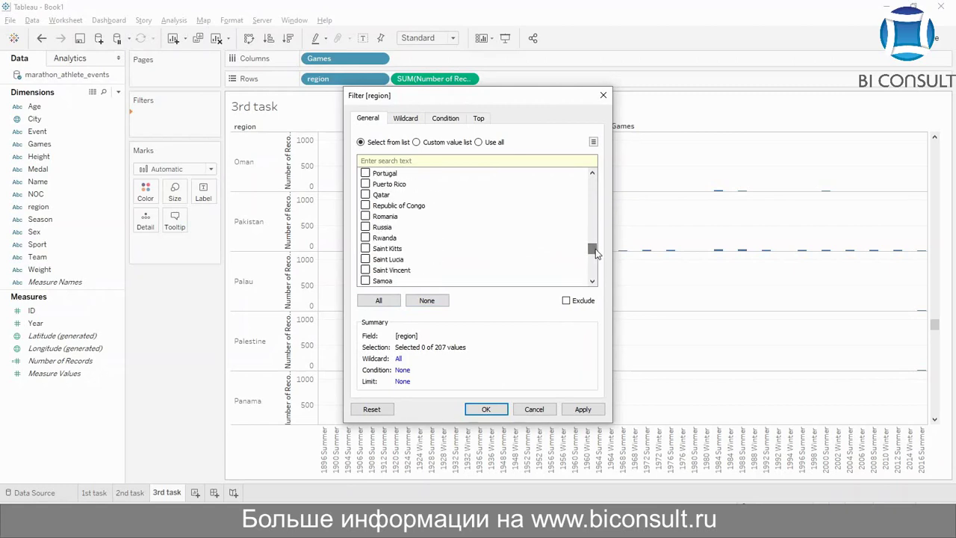
left_click(472, 161)
type("Fin")
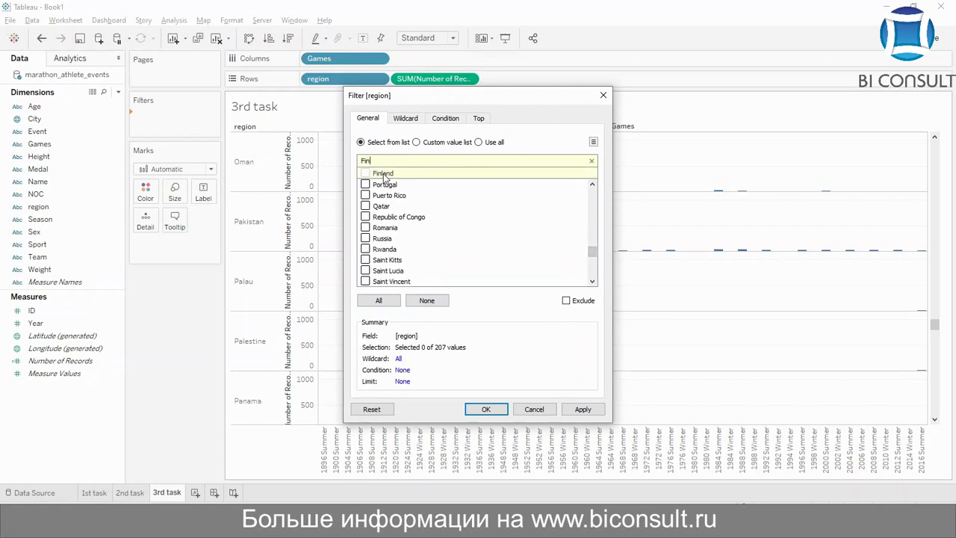
left_click(365, 173)
left_click(582, 409)
left_click(485, 409)
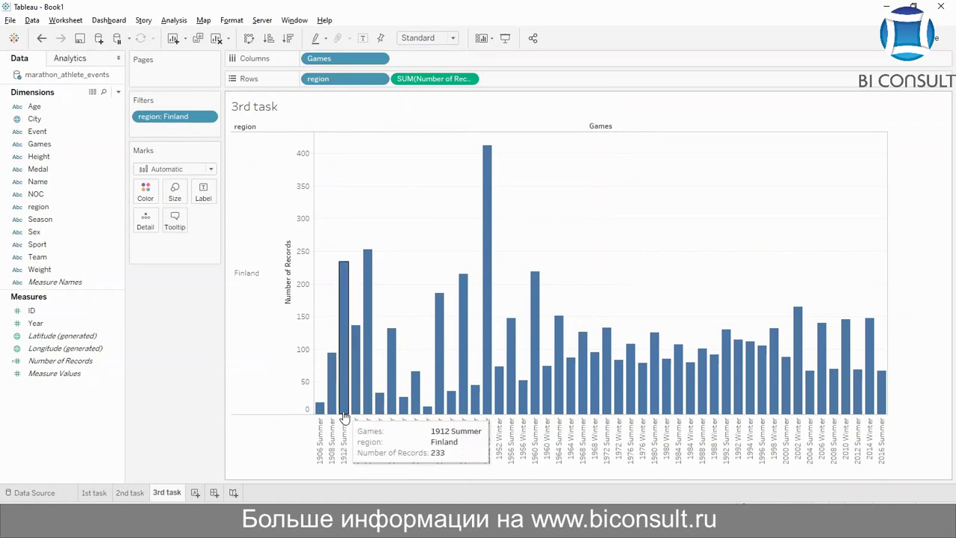
mouse_move(489, 409)
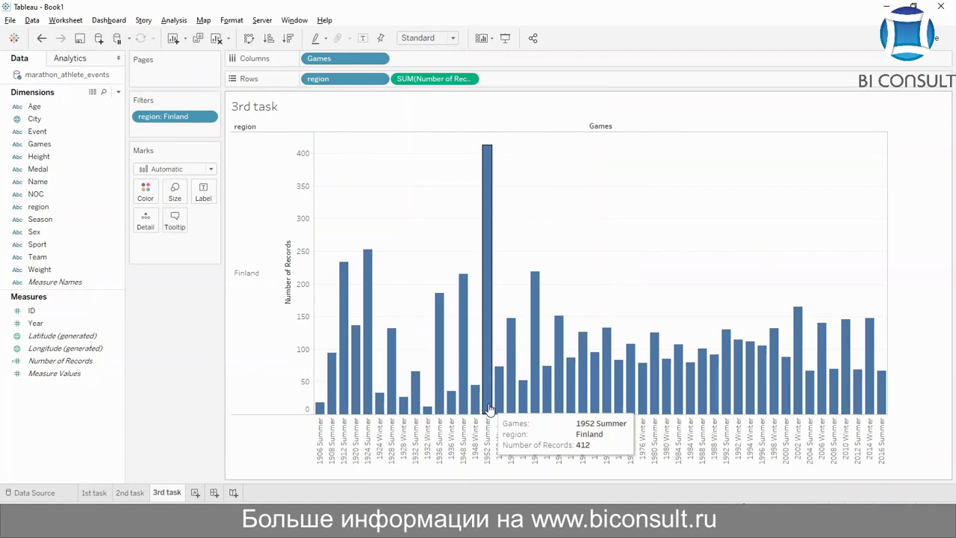
Step: Add a new worksheet with Season followed by Year on Columns, and make the Year field discrete
left_click(196, 493)
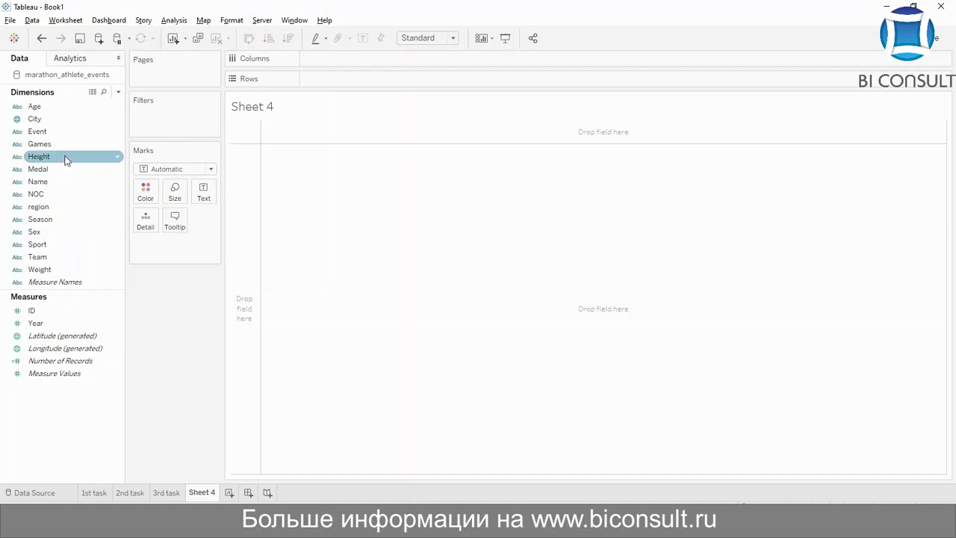
left_click_drag(59, 217, 325, 59)
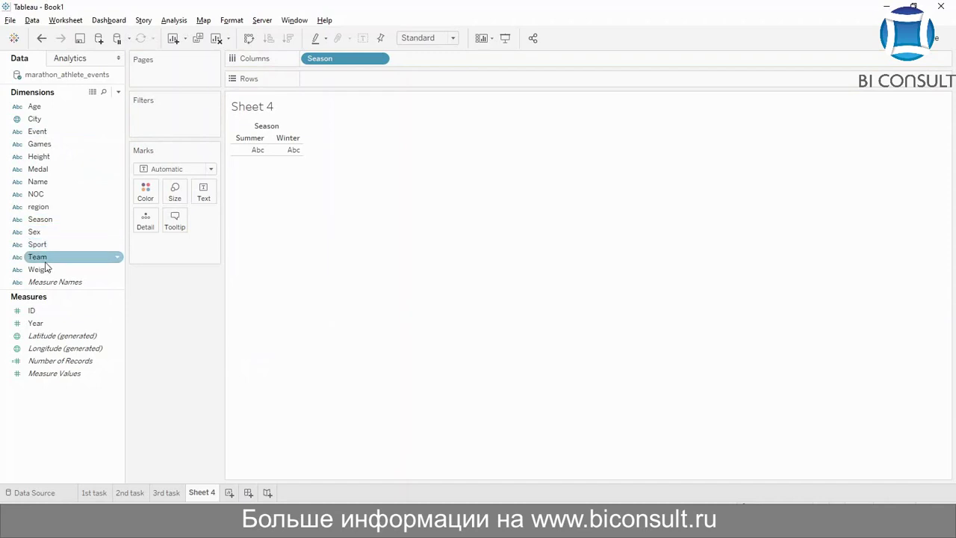
left_click(38, 323)
left_click_drag(38, 322, 492, 59)
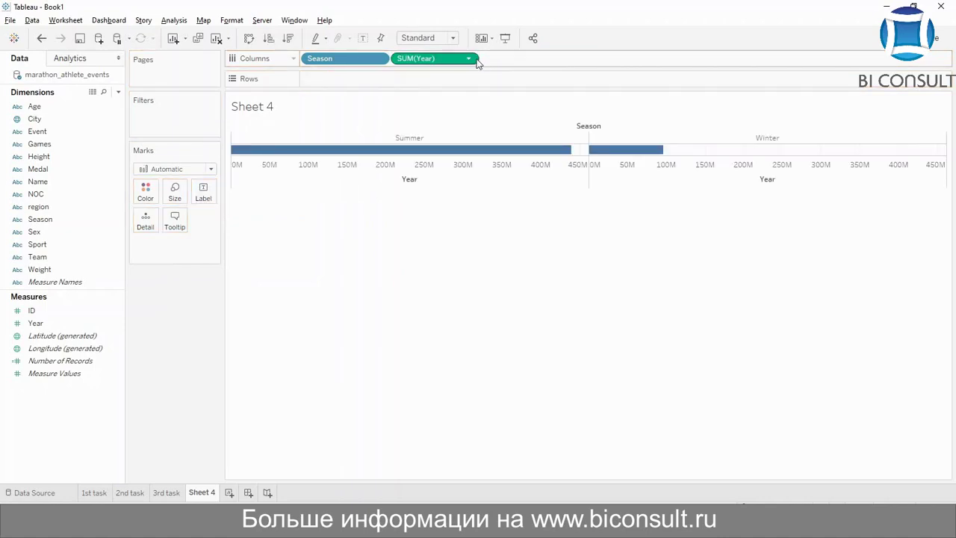
left_click(470, 60)
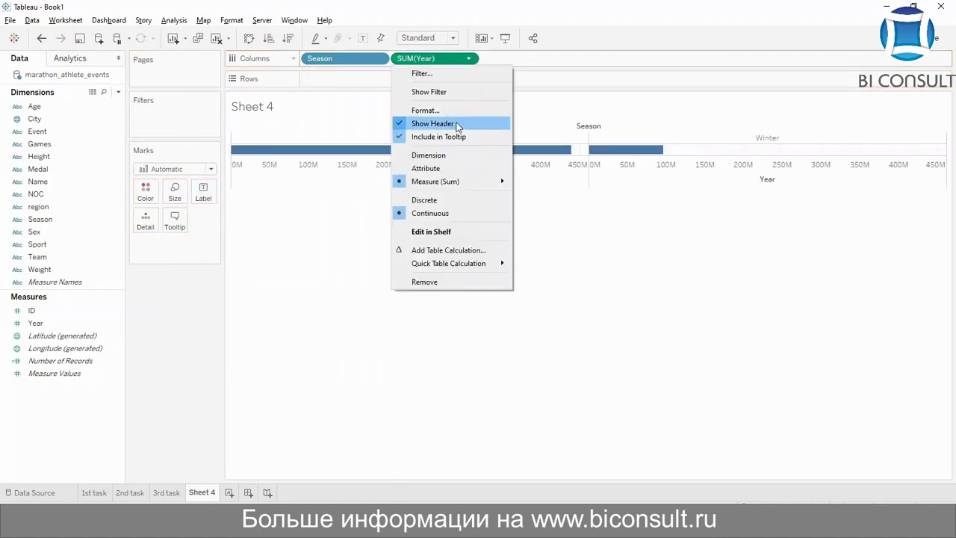
left_click(436, 200)
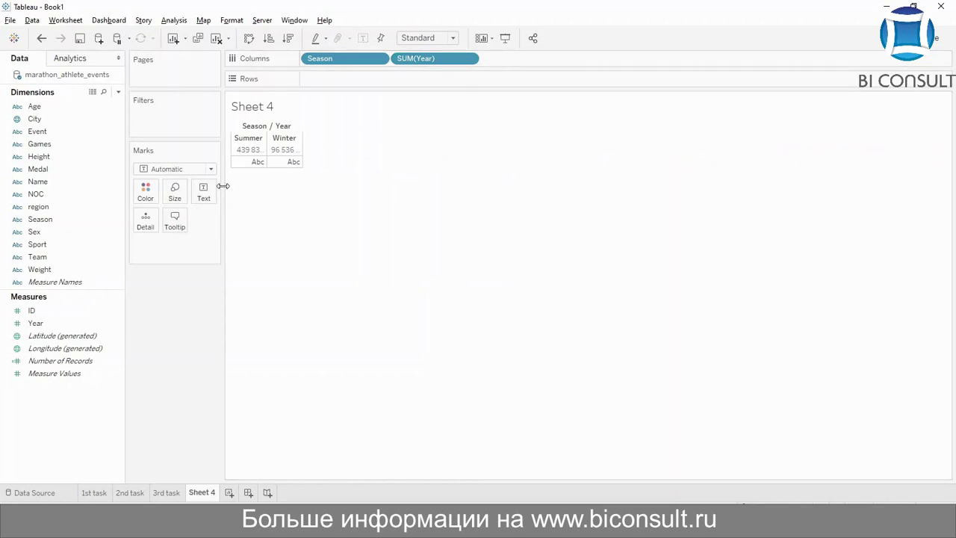
Step: Convert Year from a measure to a dimension in the data source fields and in the Columns shelf
left_click_drag(36, 323, 98, 255)
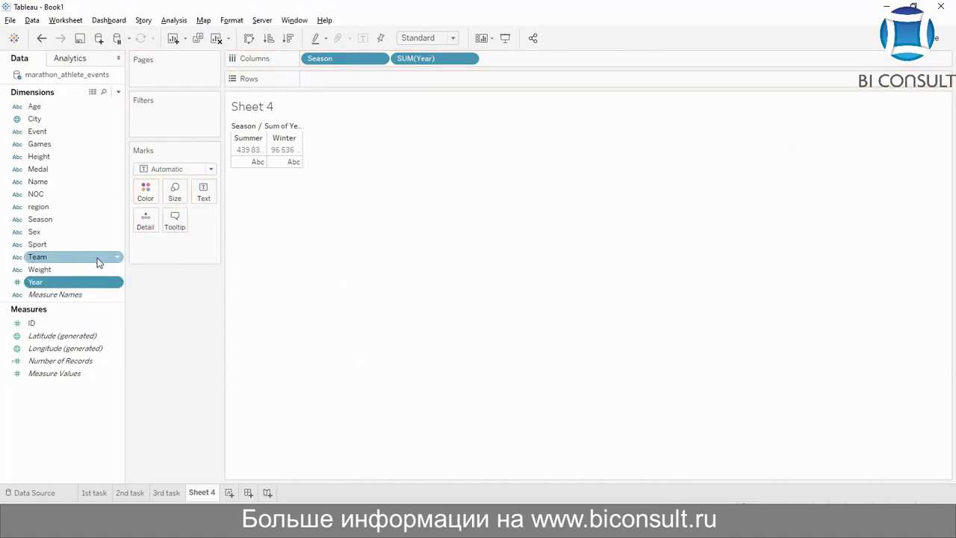
left_click(469, 59)
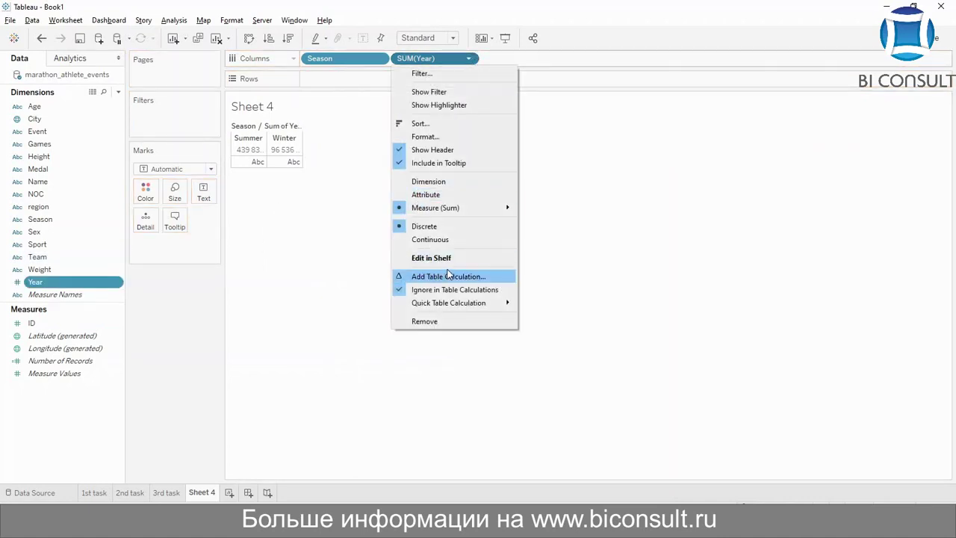
left_click(457, 186)
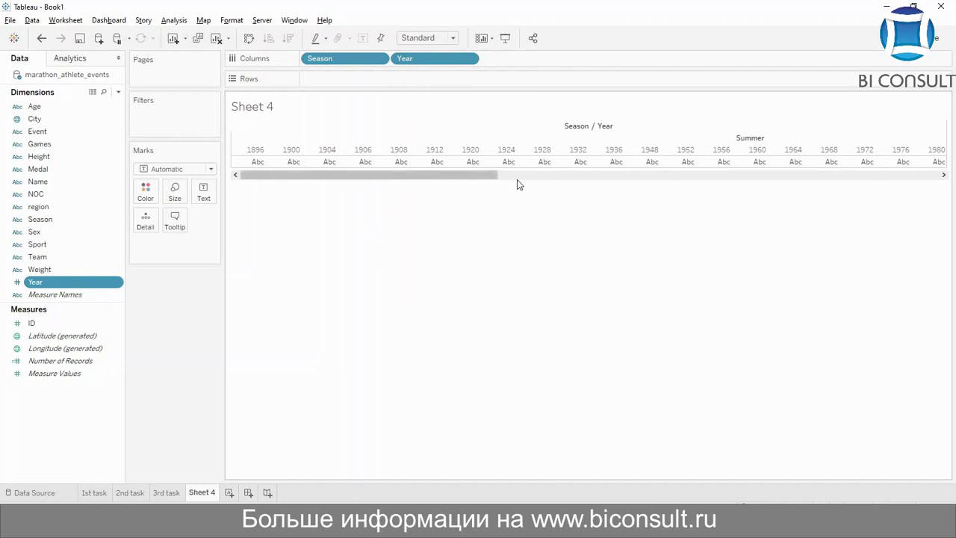
left_click_drag(467, 177, 294, 164)
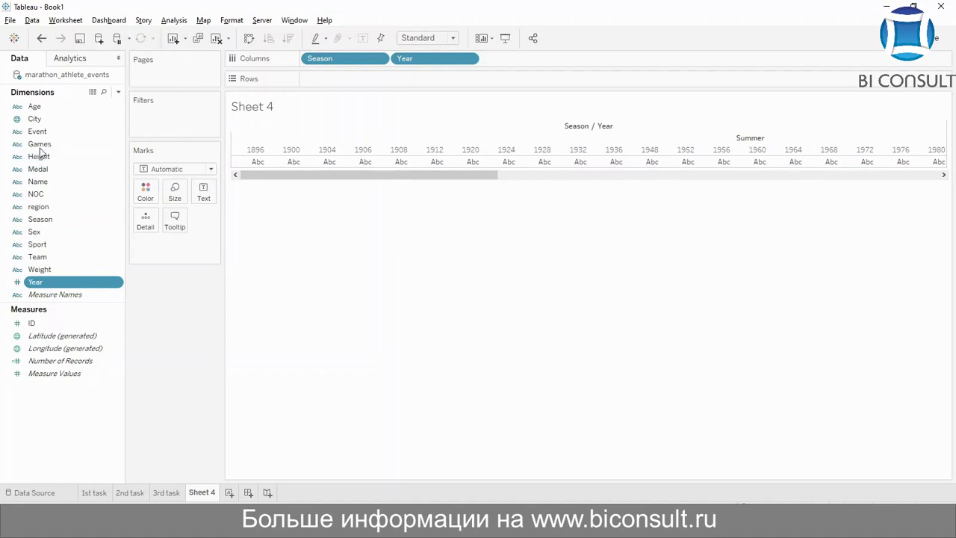
Step: Place region followed by Number of Records on Rows to chart records by Season and Year
left_click_drag(53, 213, 337, 86)
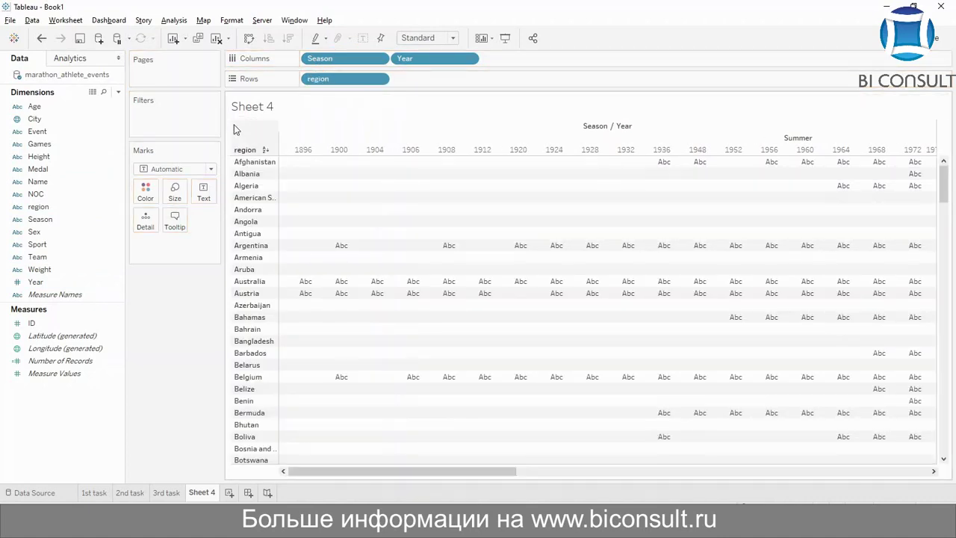
left_click(81, 349)
mouse_move(82, 362)
left_mouse_down()
mouse_move(273, 201)
mouse_move(439, 87)
left_mouse_up()
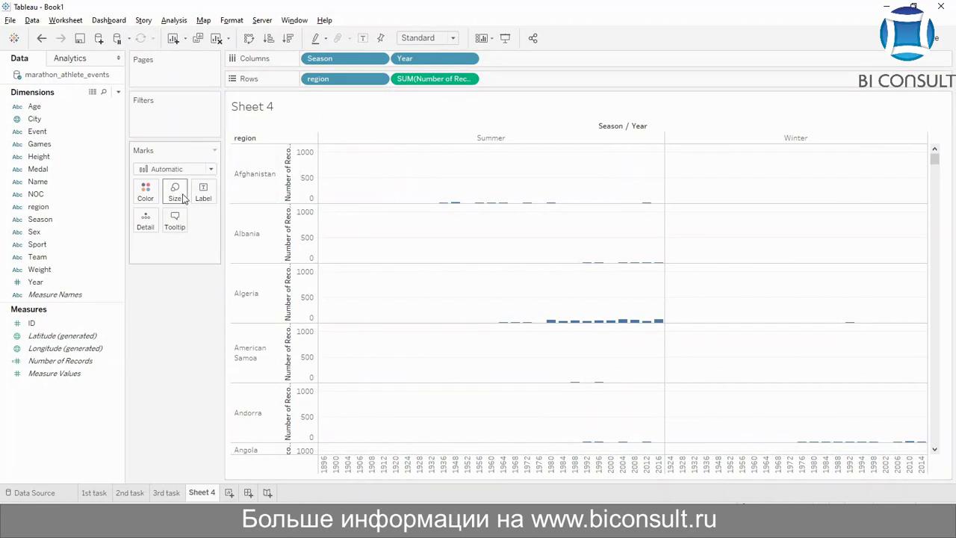
left_click(15, 194)
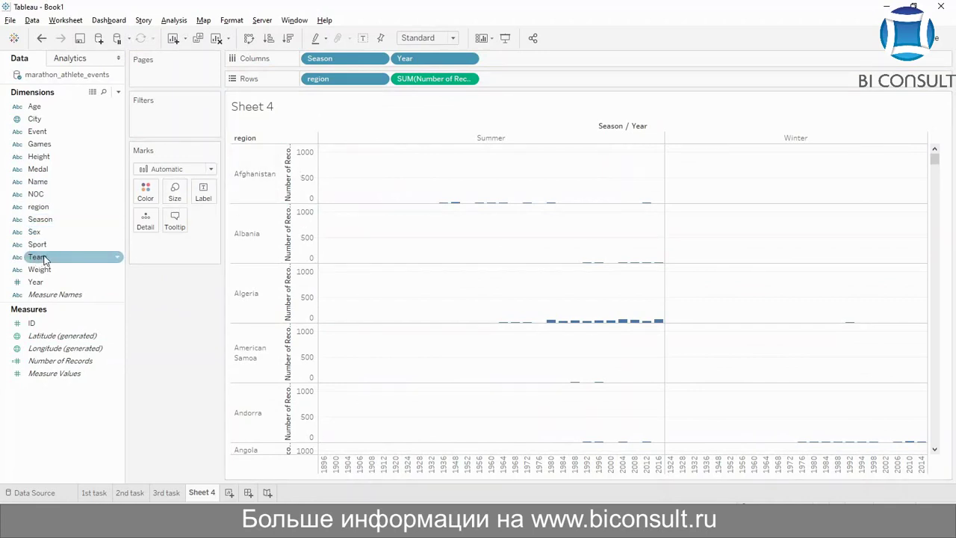
Step: Filter the Season and Year chart by region, clearing all values and keeping only Egypt
left_click_drag(45, 207, 147, 111)
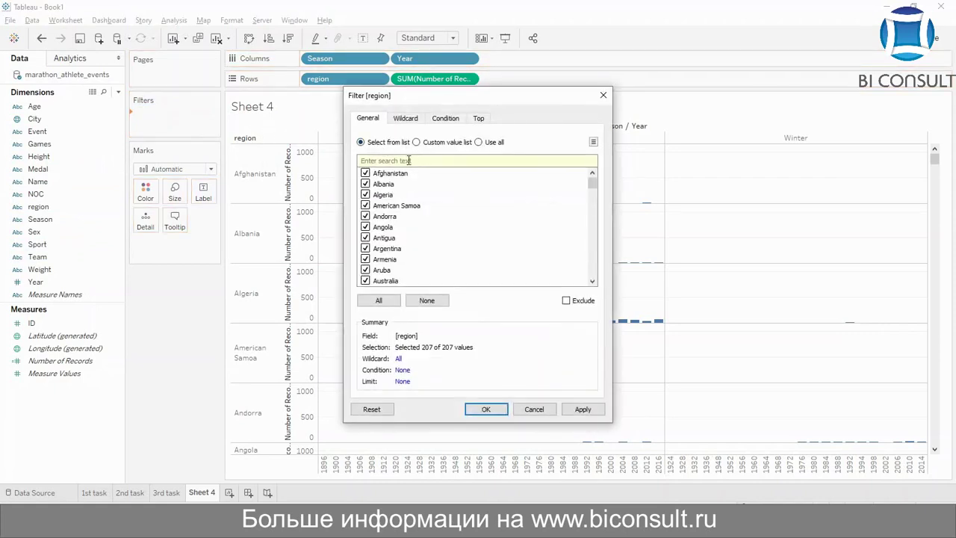
left_click(426, 301)
left_click(464, 160)
type("E")
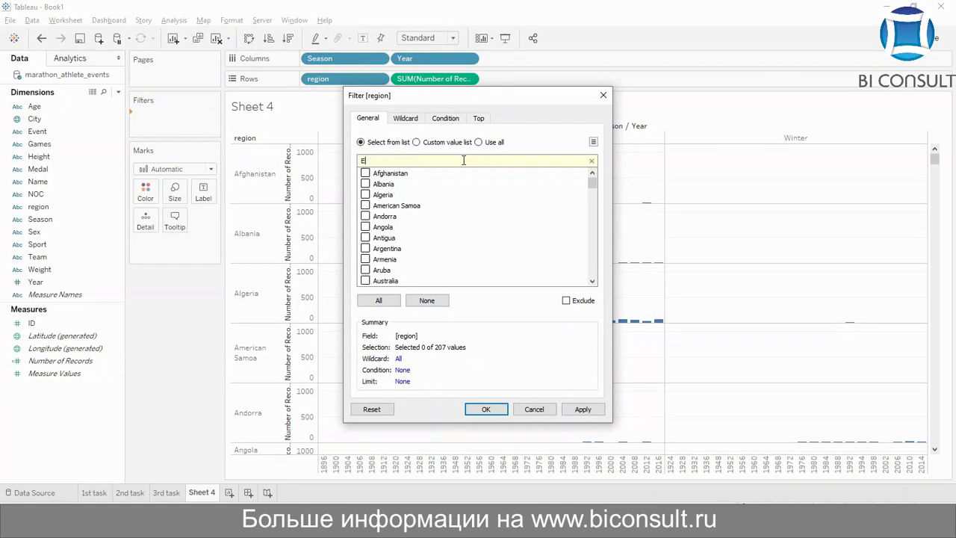
type("gy")
left_click(365, 172)
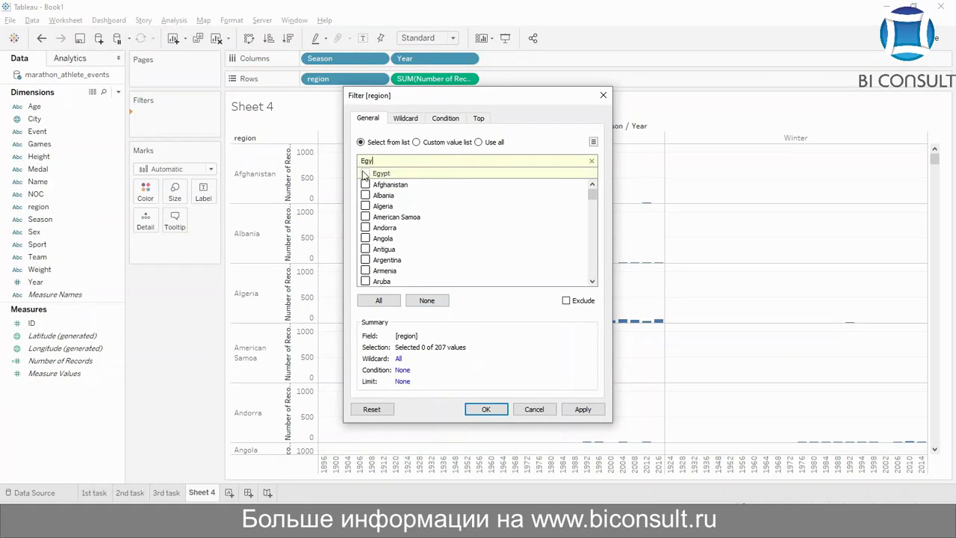
left_click(578, 408)
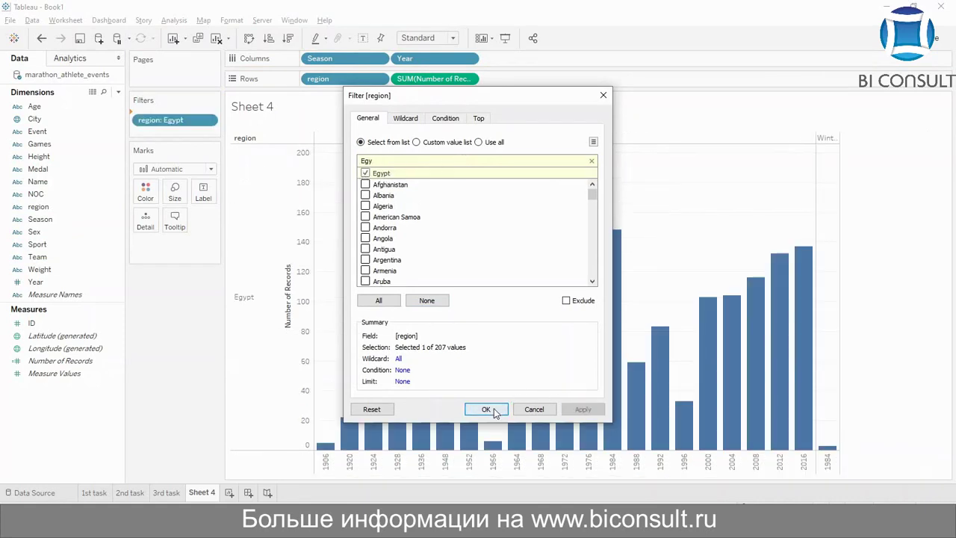
left_click(486, 408)
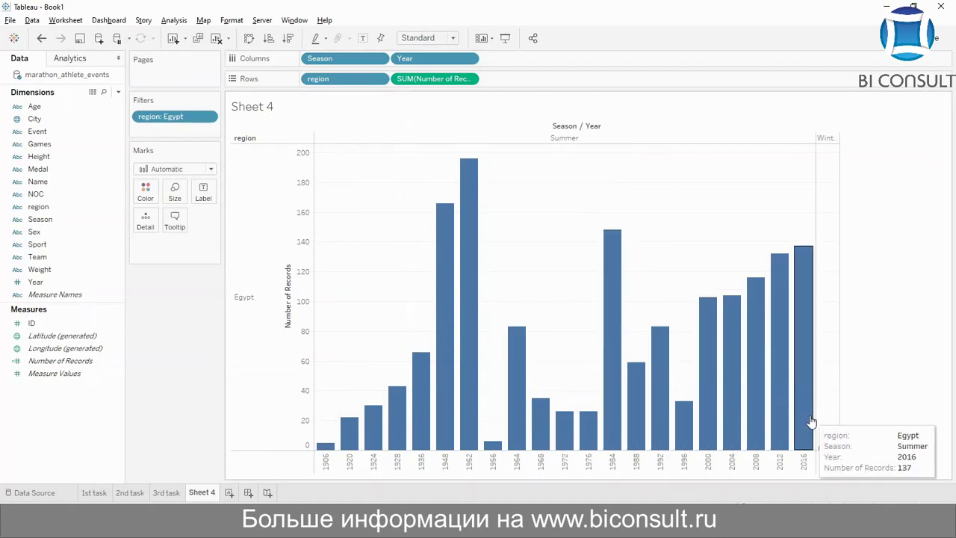
mouse_move(827, 448)
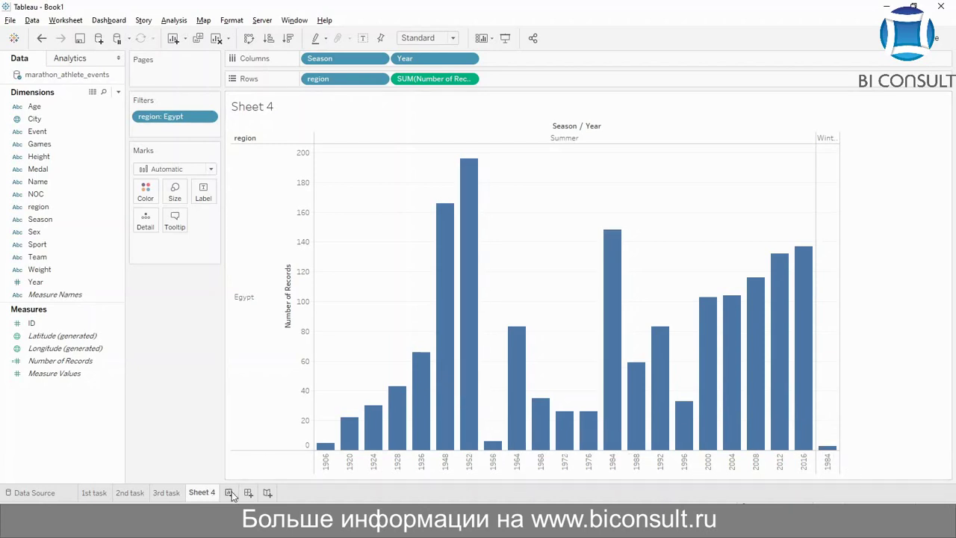
Step: Rename the Egypt chart's worksheet as "4th task"
double_click(205, 493)
type("4th task")
key("Return")
Step: Add another worksheet and name it "5th task"
left_click(237, 495)
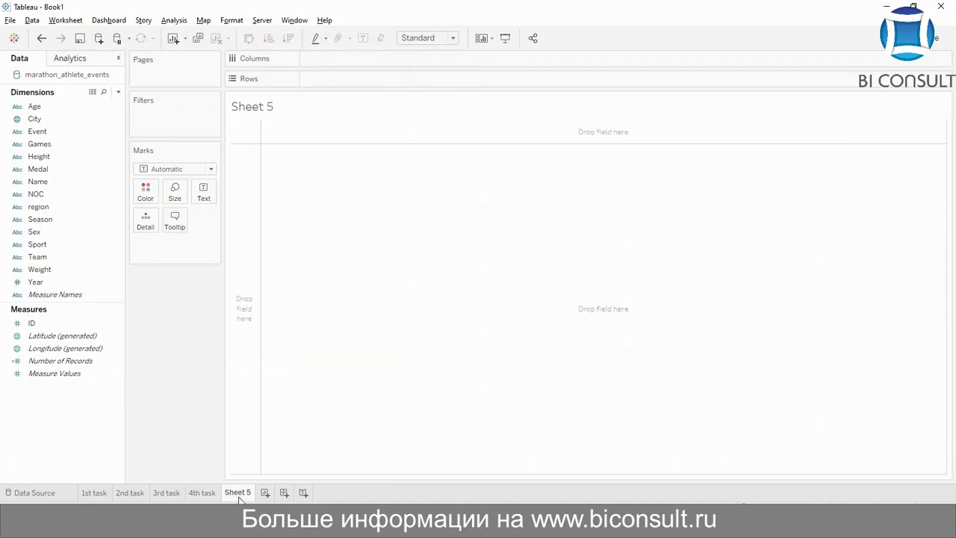
double_click(243, 494)
type("5th task")
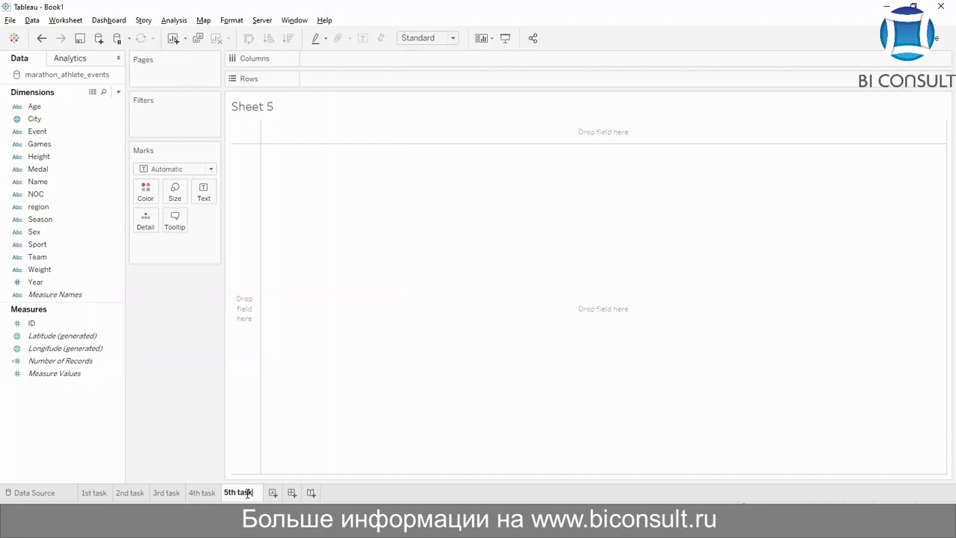
key("Return")
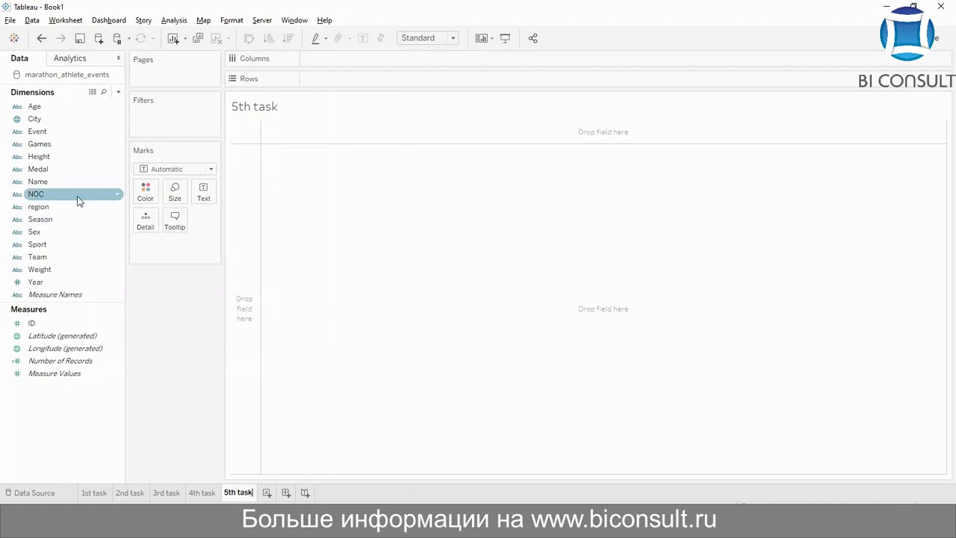
Step: Chart records by medal and region, with Medal and Number of Records on Columns and region on Rows
left_click_drag(70, 171, 377, 69)
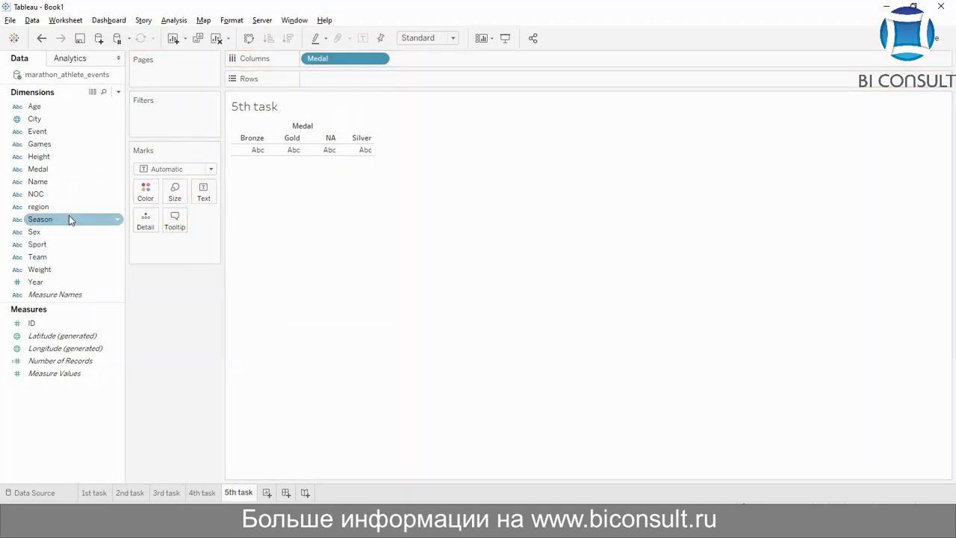
left_click_drag(71, 207, 321, 85)
left_click_drag(338, 77, 338, 77)
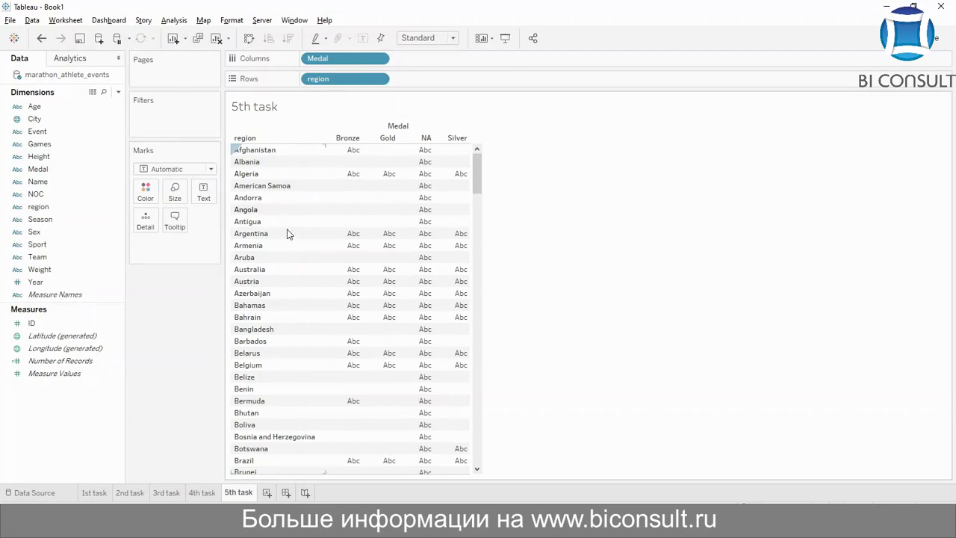
left_click(72, 232)
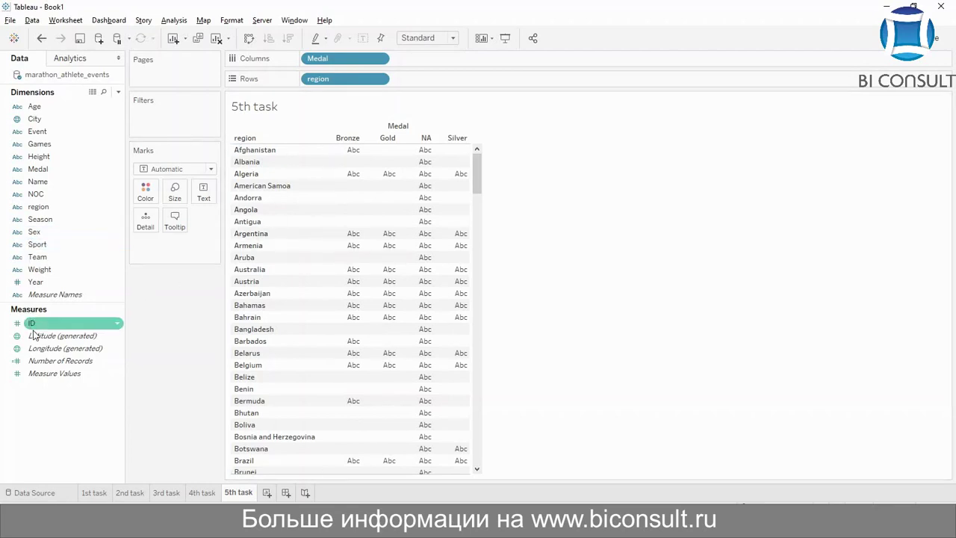
left_click_drag(45, 361, 438, 60)
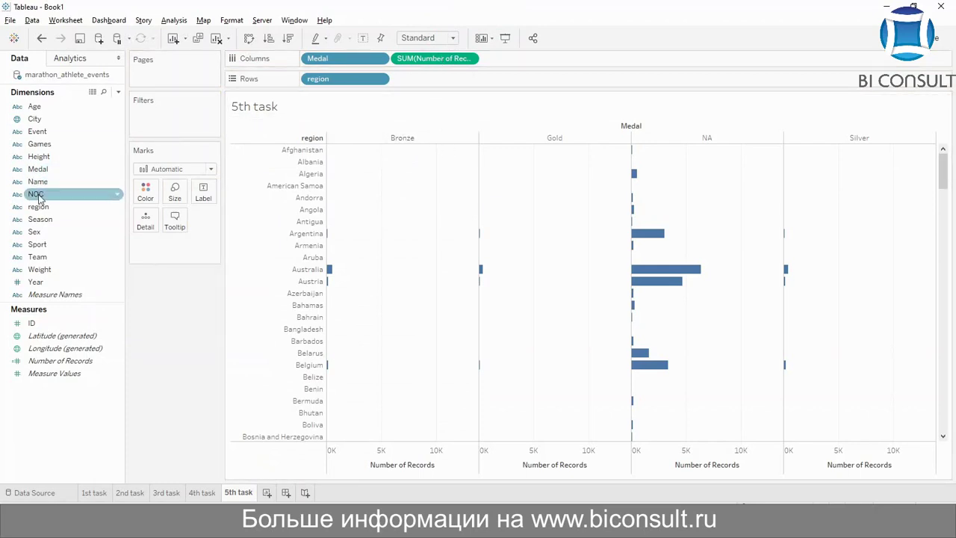
Step: Filter the medal chart by region, clearing all values and keeping only Fiji
left_click_drag(38, 206, 148, 126)
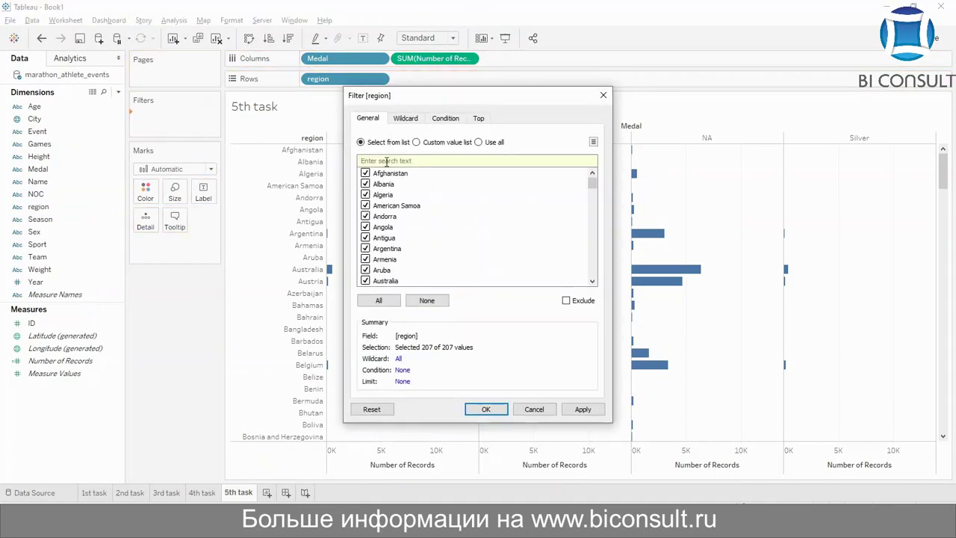
type("Fi")
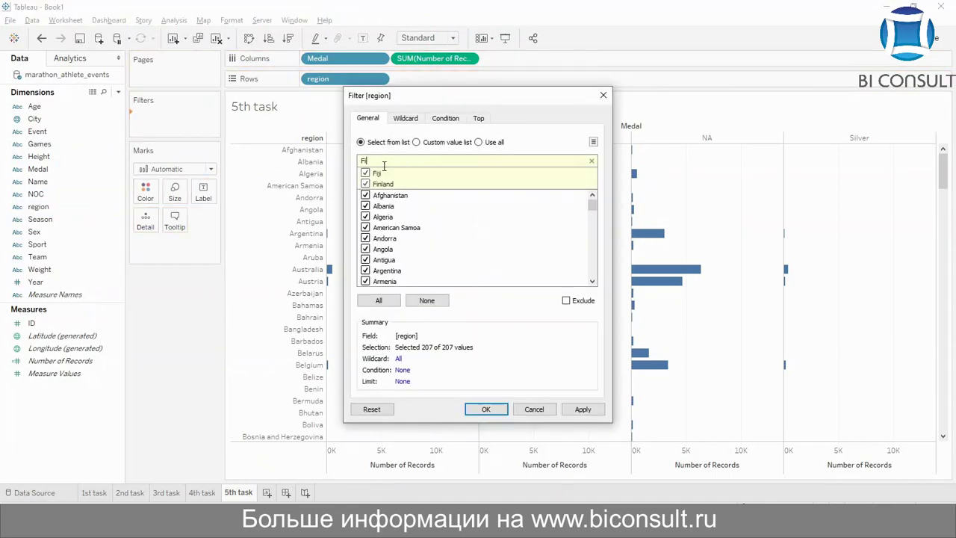
left_click(426, 300)
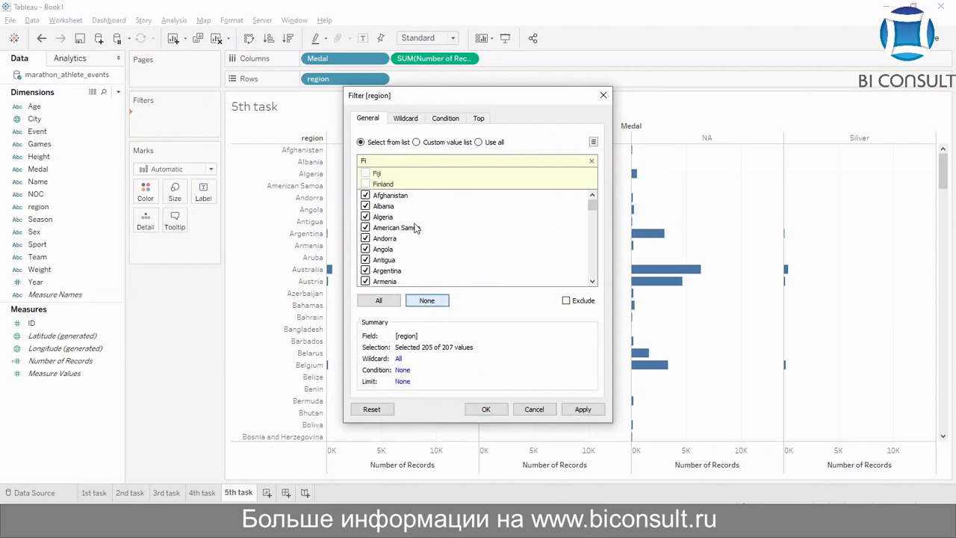
left_click(365, 173)
left_click(365, 174)
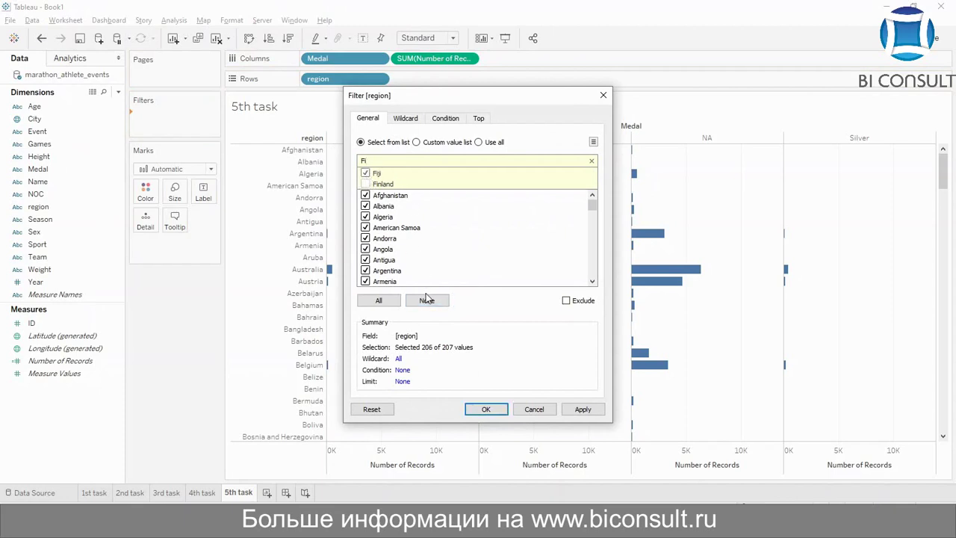
left_click(591, 161)
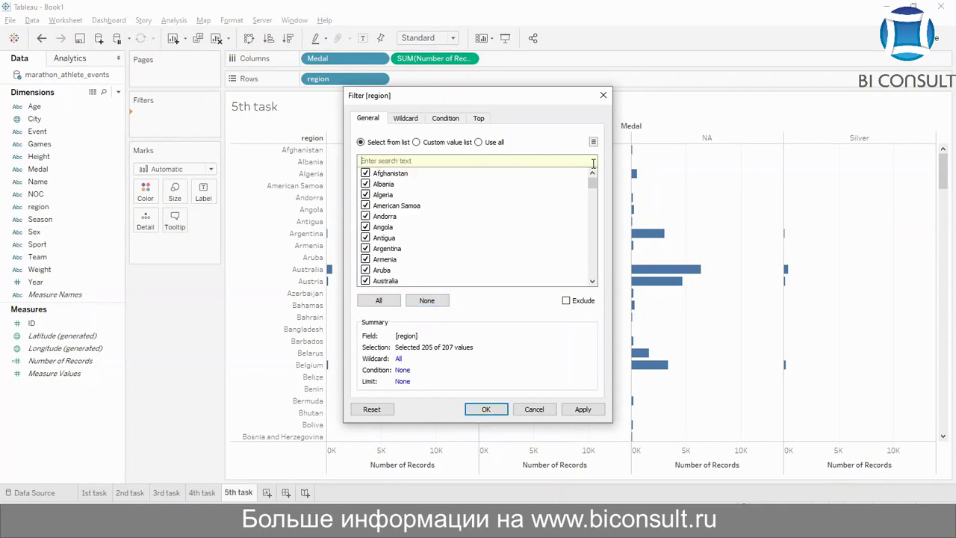
left_click(416, 299)
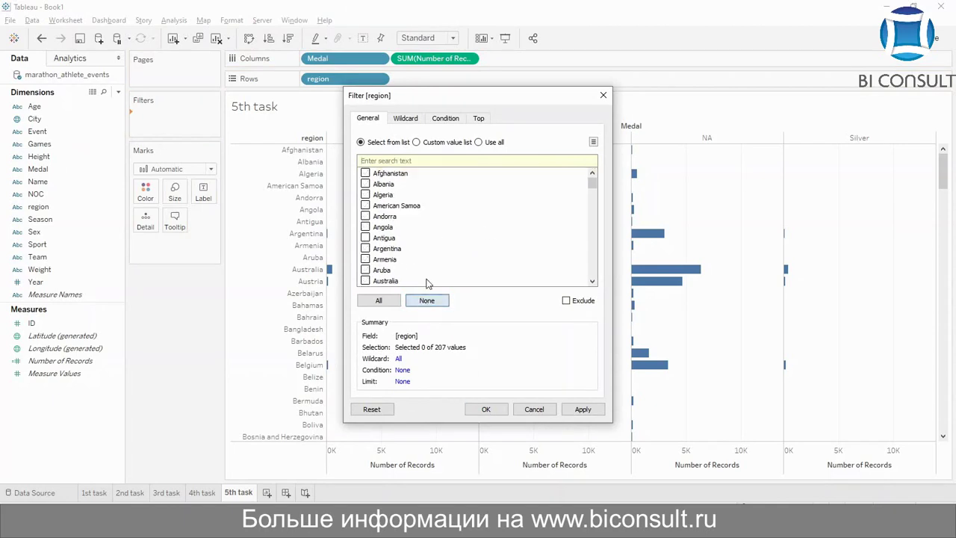
left_click(443, 160)
type("Fij")
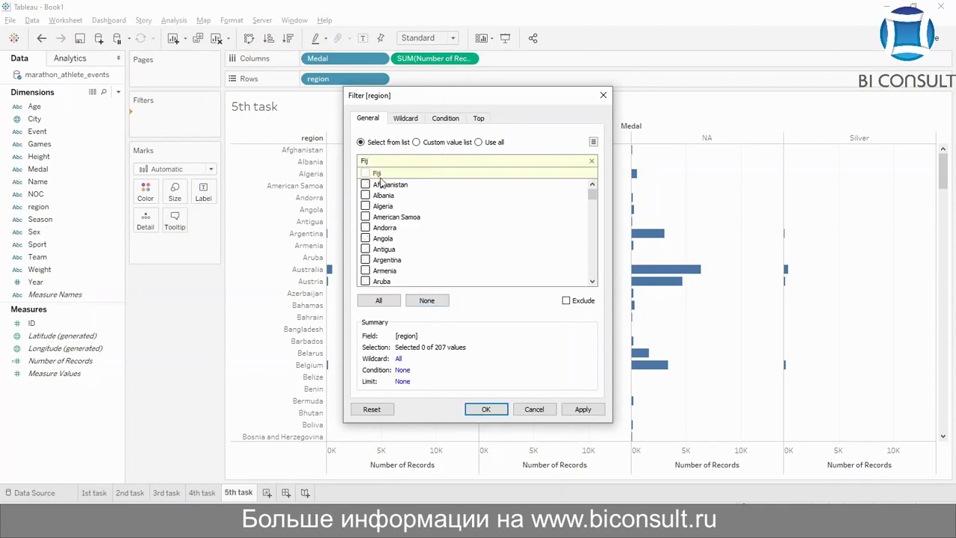
left_click(366, 172)
left_click(582, 408)
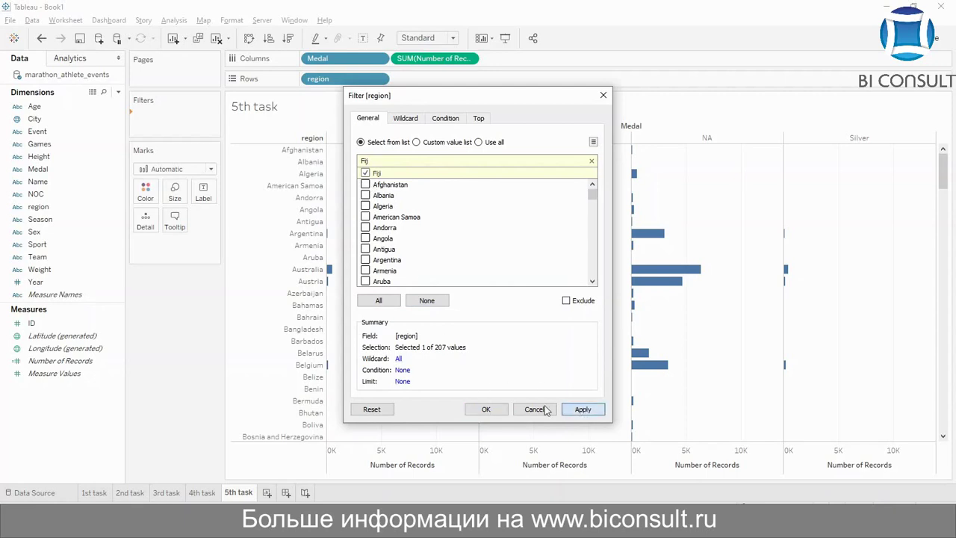
left_click(485, 408)
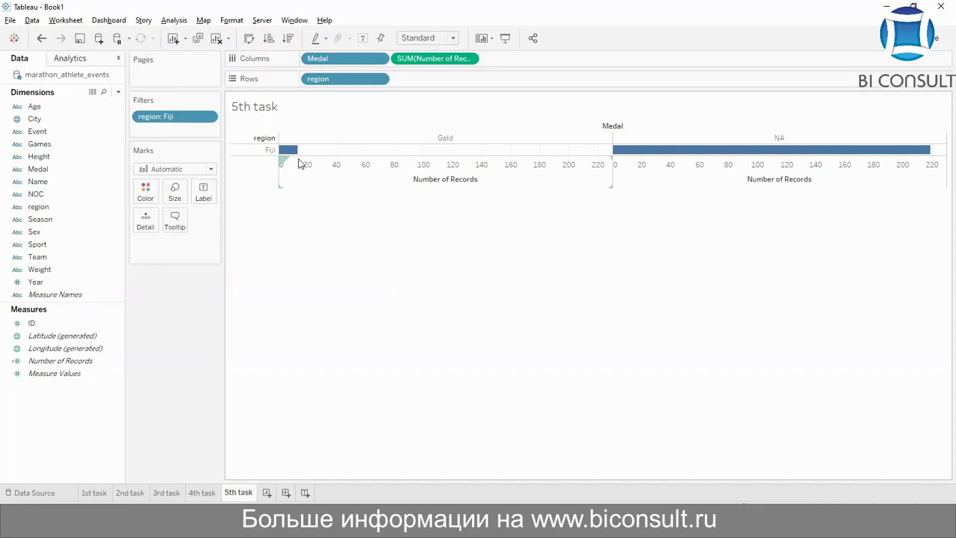
Step: View the full underlying data of Fiji's Gold bar, checking the Sport column, and close the data window
mouse_move(302, 159)
left_click(293, 151)
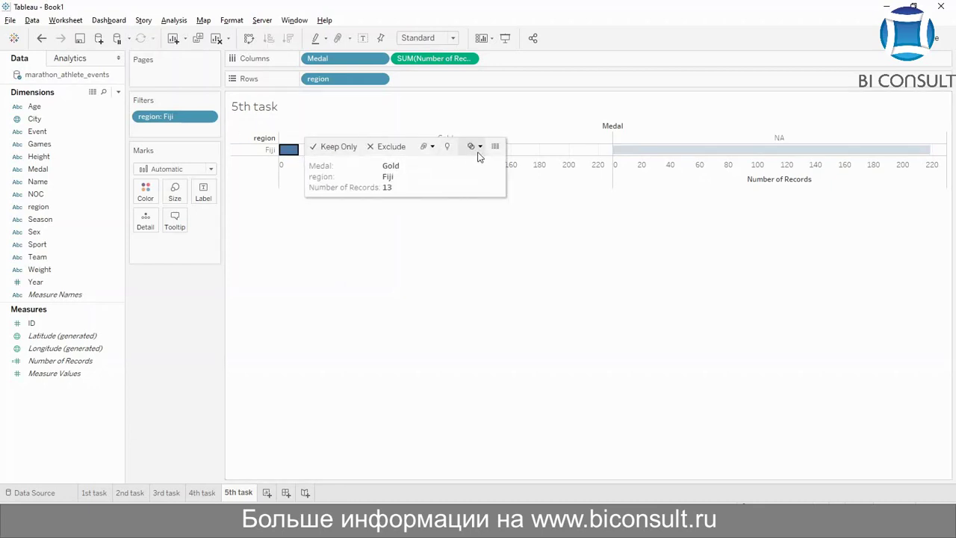
left_click(495, 147)
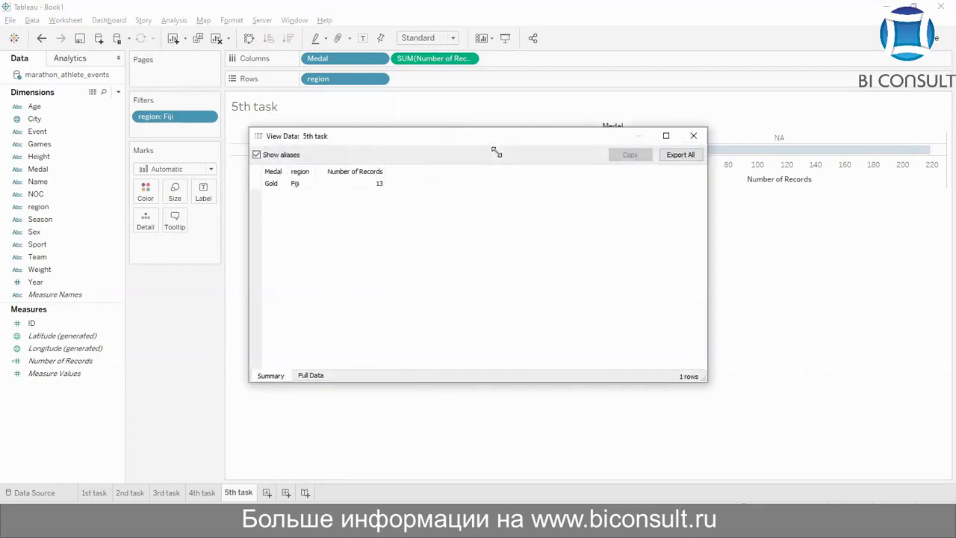
left_click(312, 375)
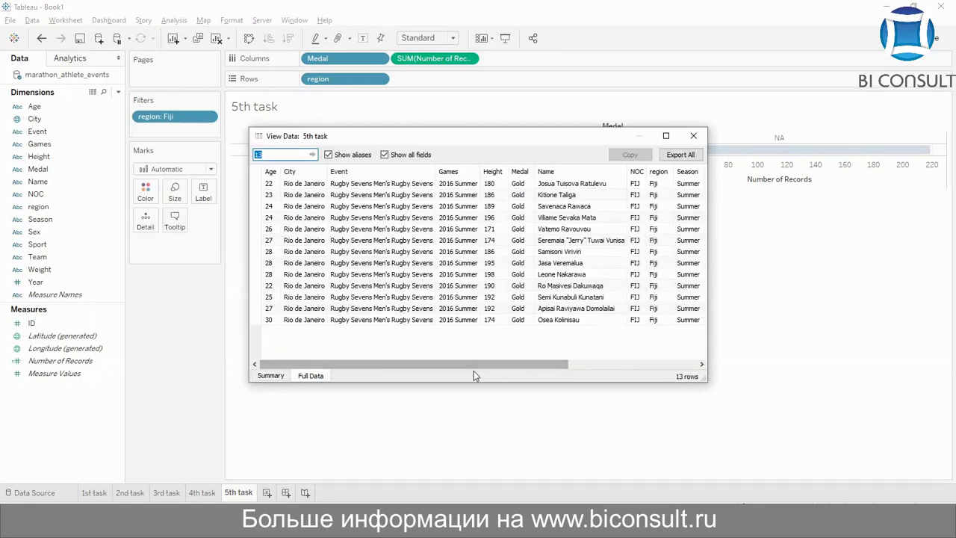
left_click_drag(477, 367, 571, 367)
left_click(515, 233)
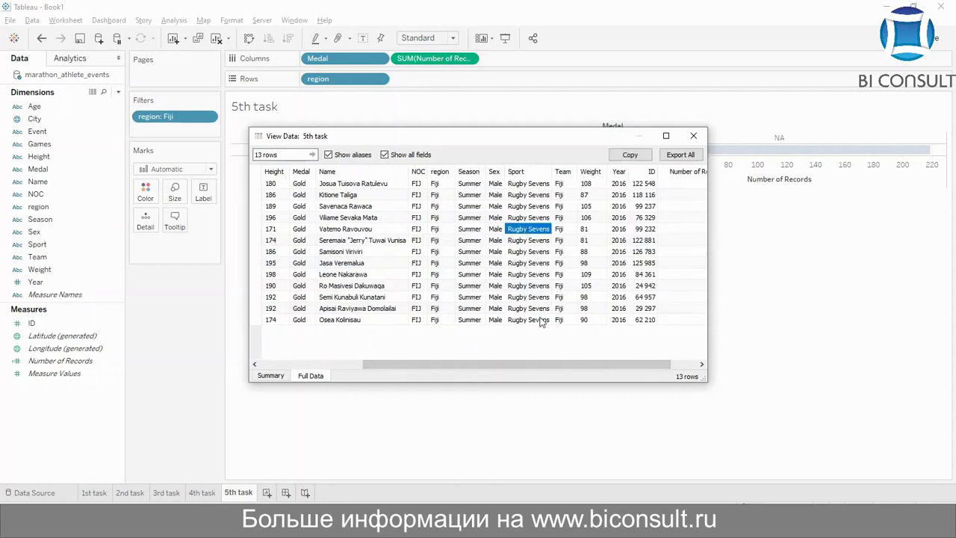
left_click(695, 135)
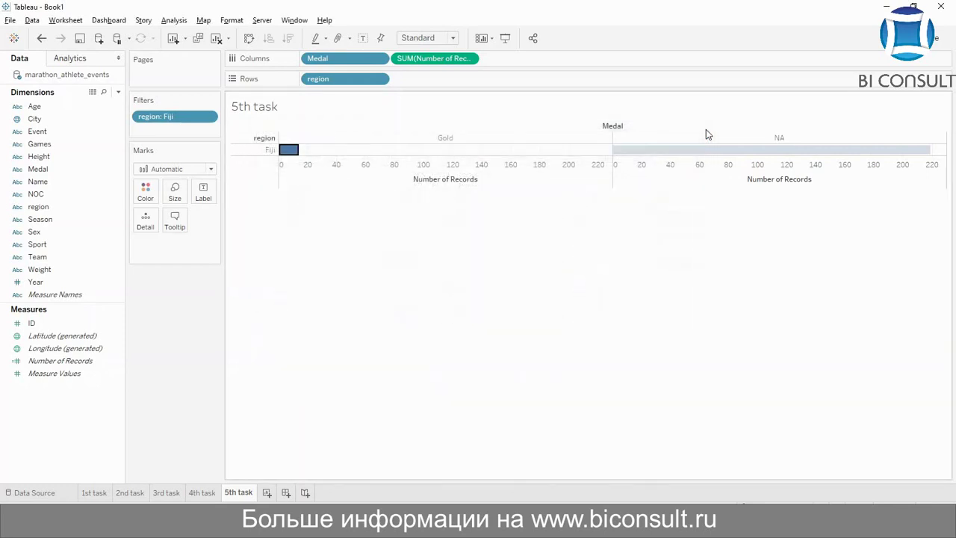
Step: Add another worksheet and name it "6th task"
left_click(267, 493)
double_click(271, 496)
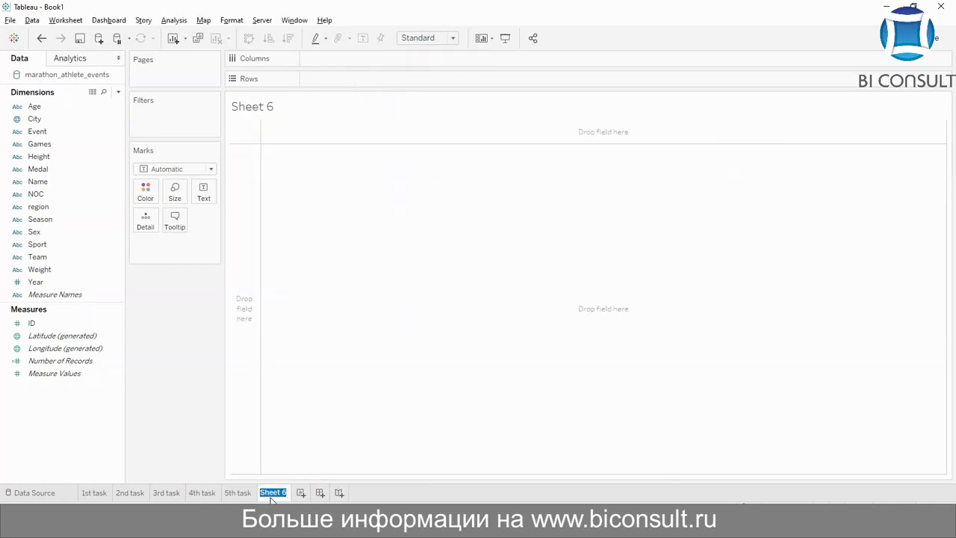
type("6th task")
left_click(305, 376)
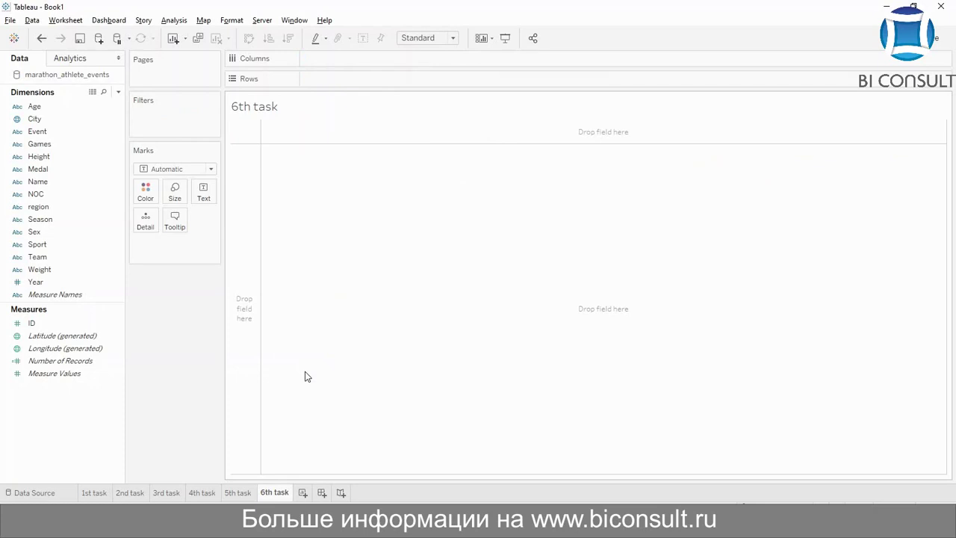
Step: Chart records by age, with Age on Columns and Number of Records on Rows
left_click(24, 108)
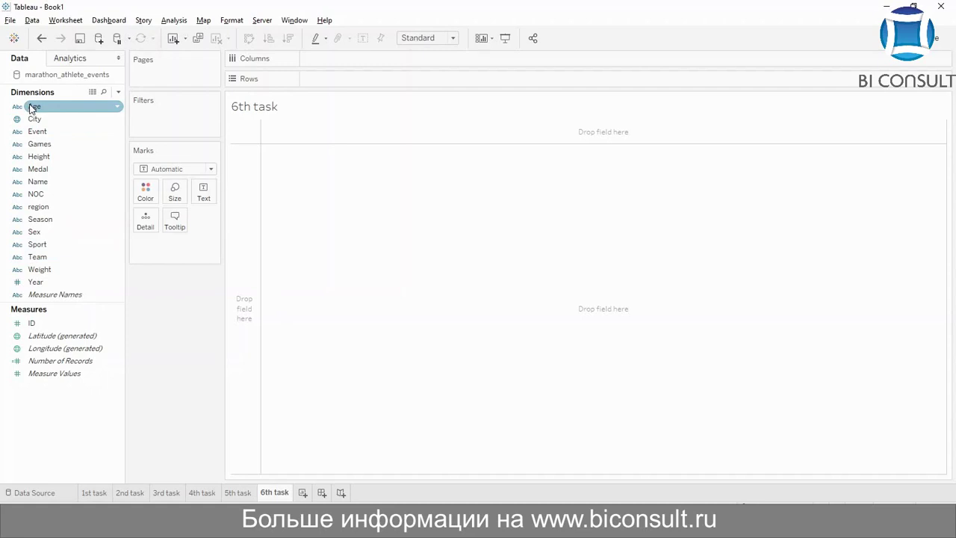
left_click_drag(32, 109, 346, 59)
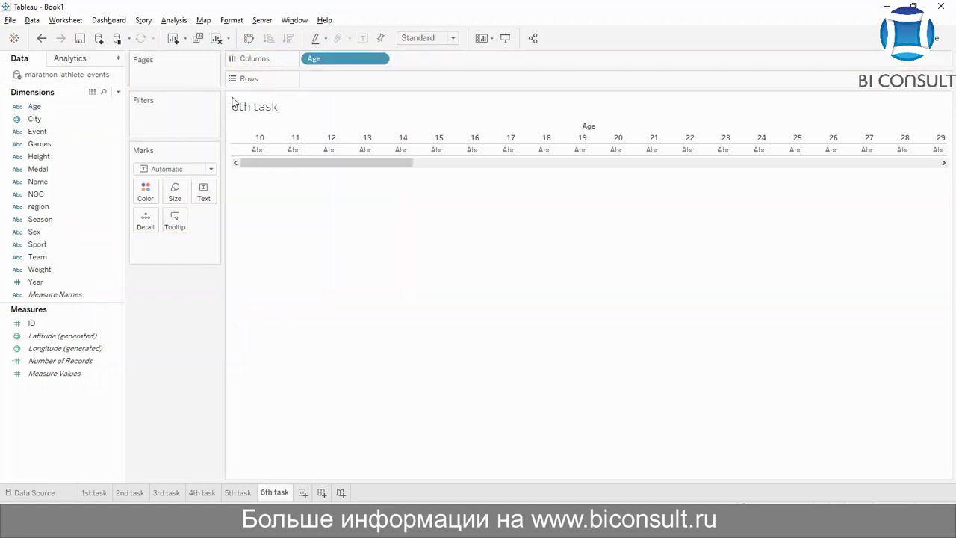
left_click(78, 158)
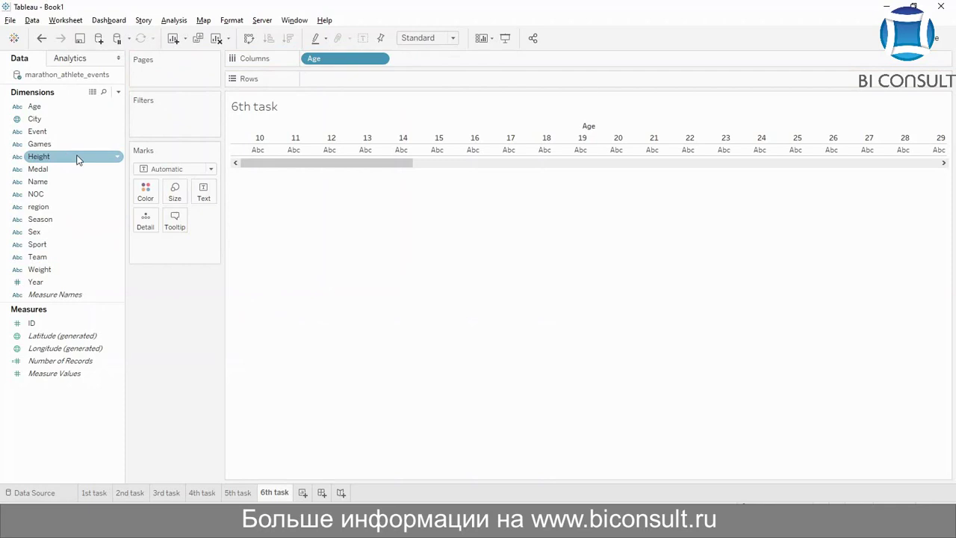
left_click(60, 365)
left_click_drag(60, 369, 353, 86)
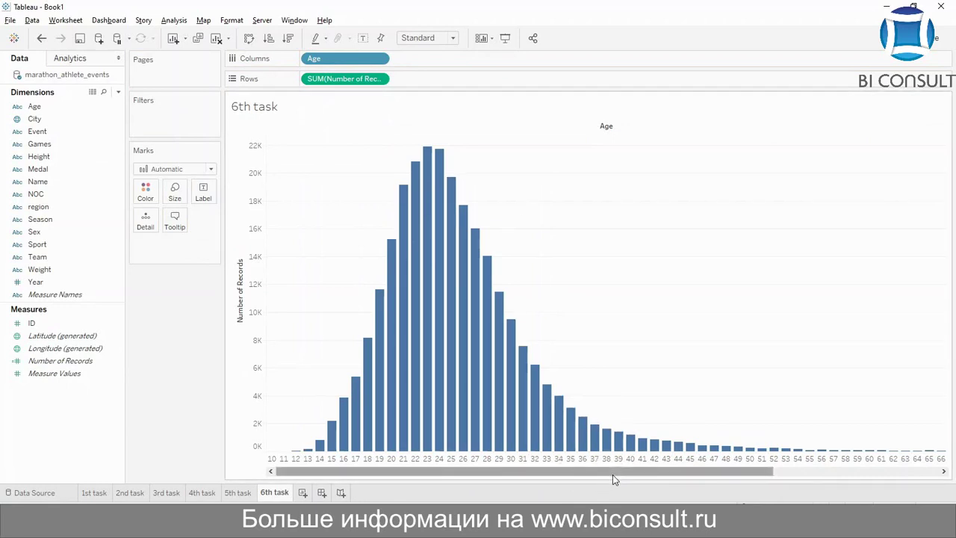
Step: View the full underlying data for age 97, examining the athlete's event, Games and team, and close the data window
left_click_drag(613, 474, 831, 453)
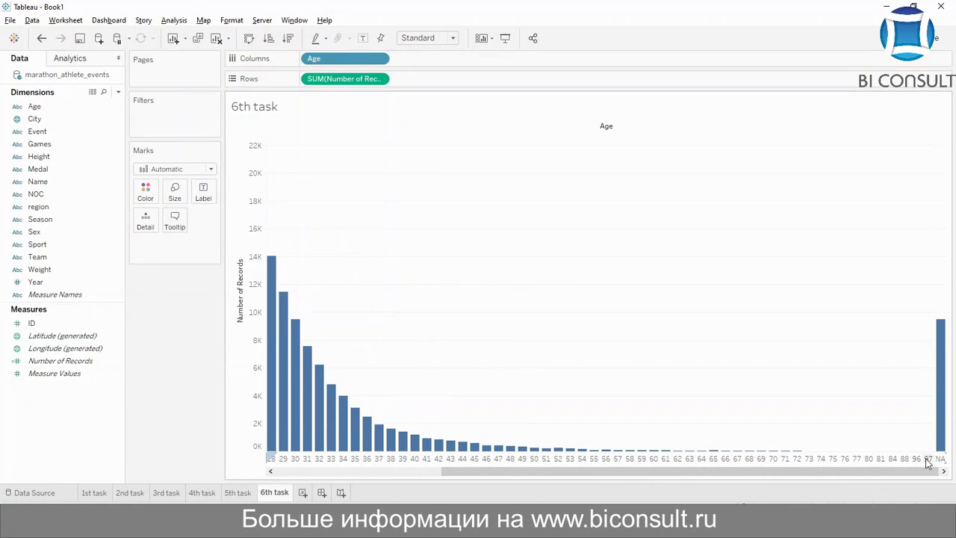
mouse_move(940, 445)
left_click(930, 458)
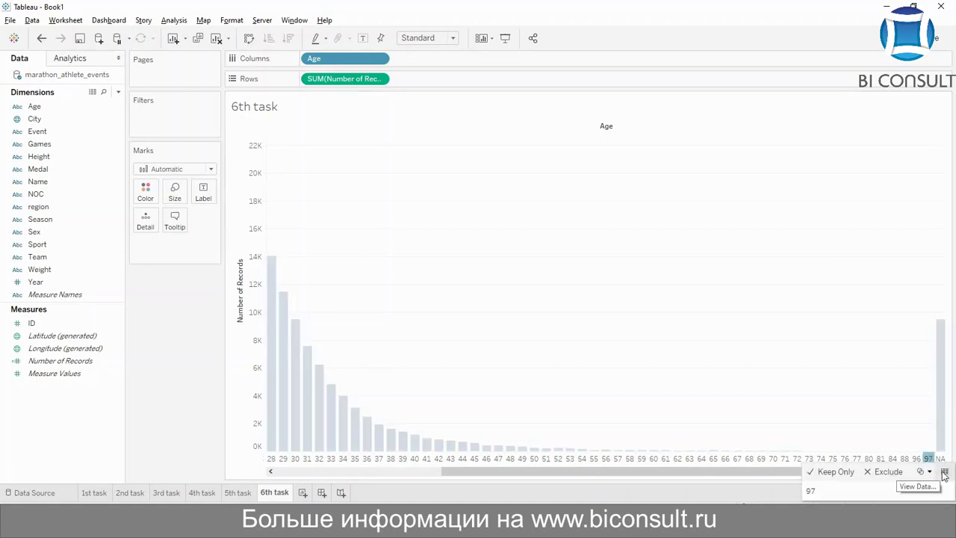
left_click(945, 473)
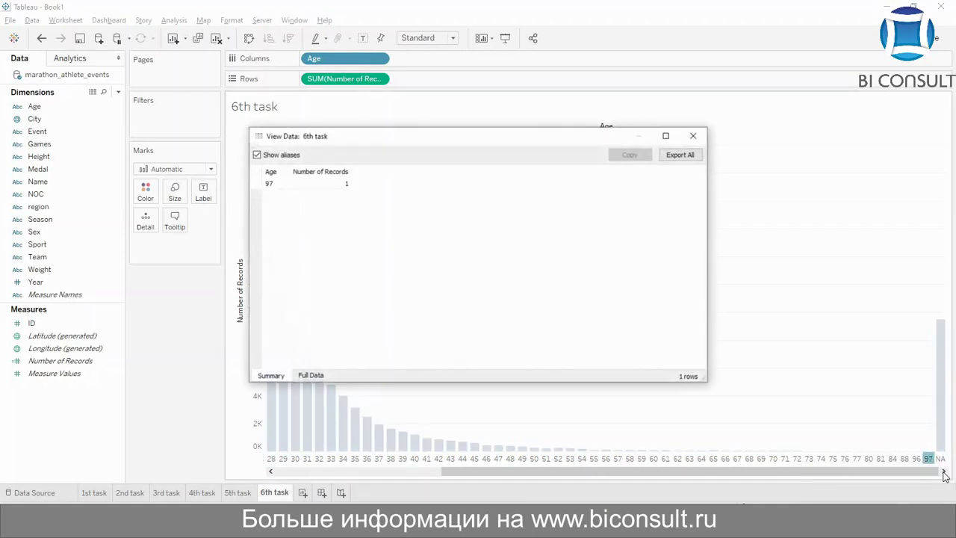
left_click(312, 376)
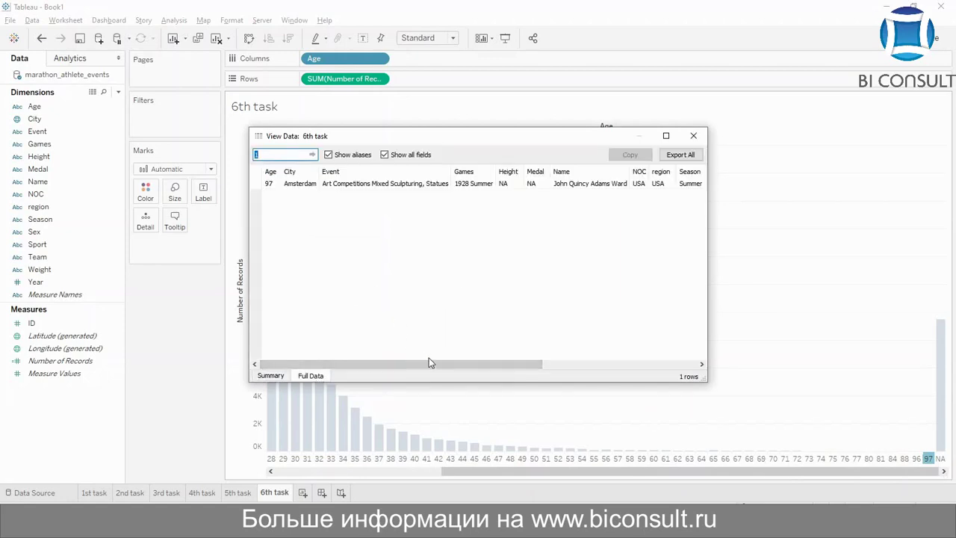
left_click_drag(447, 368, 497, 363)
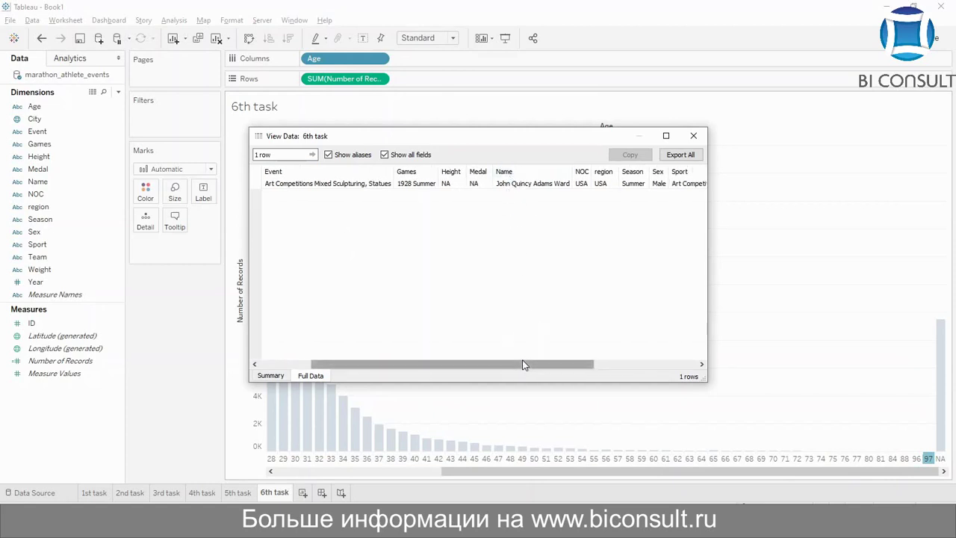
left_click_drag(525, 365, 567, 352)
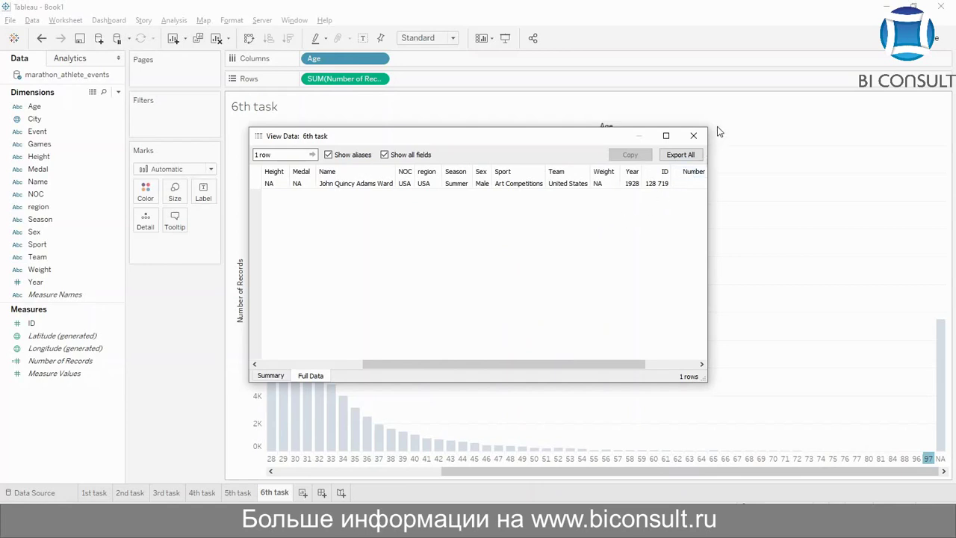
left_click(693, 135)
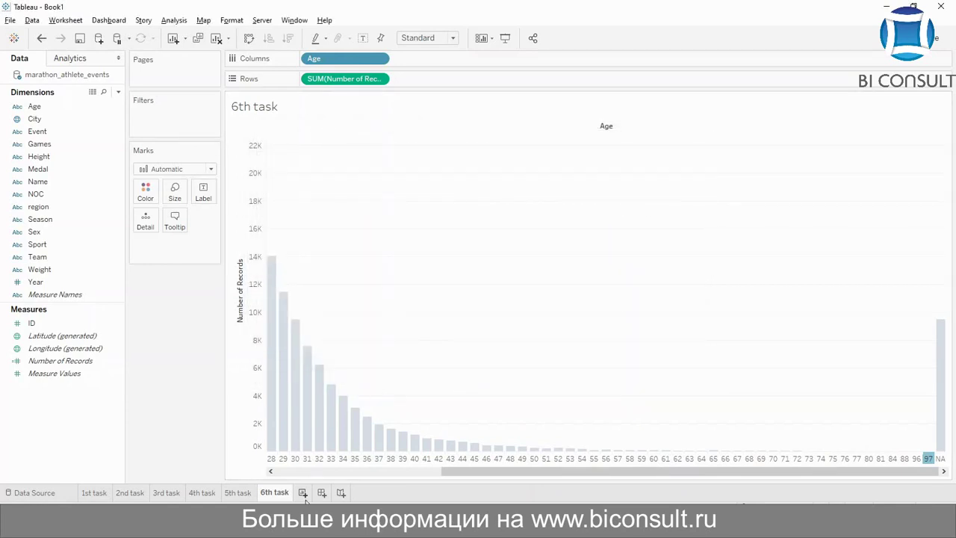
Step: Add another worksheet and name it "7th task"
left_click(303, 493)
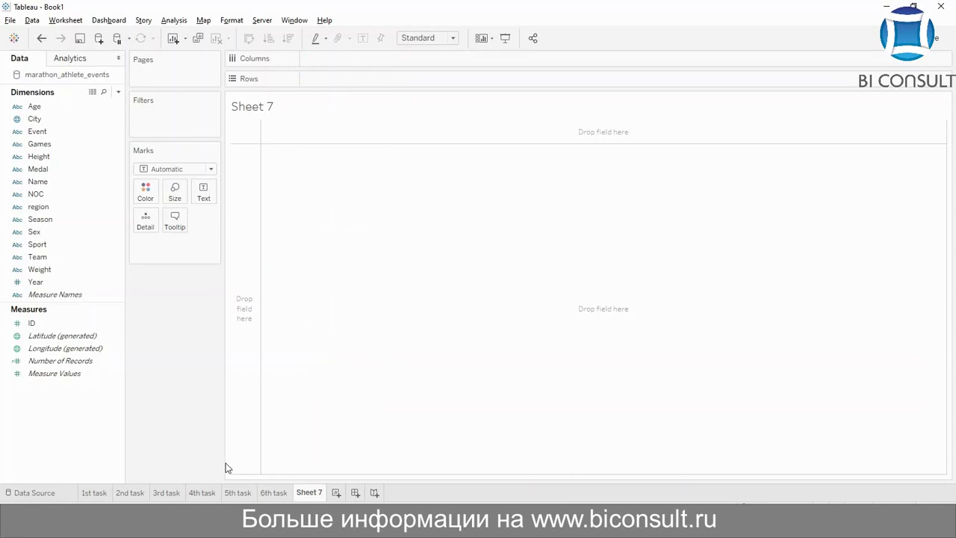
double_click(305, 492)
type("7th task")
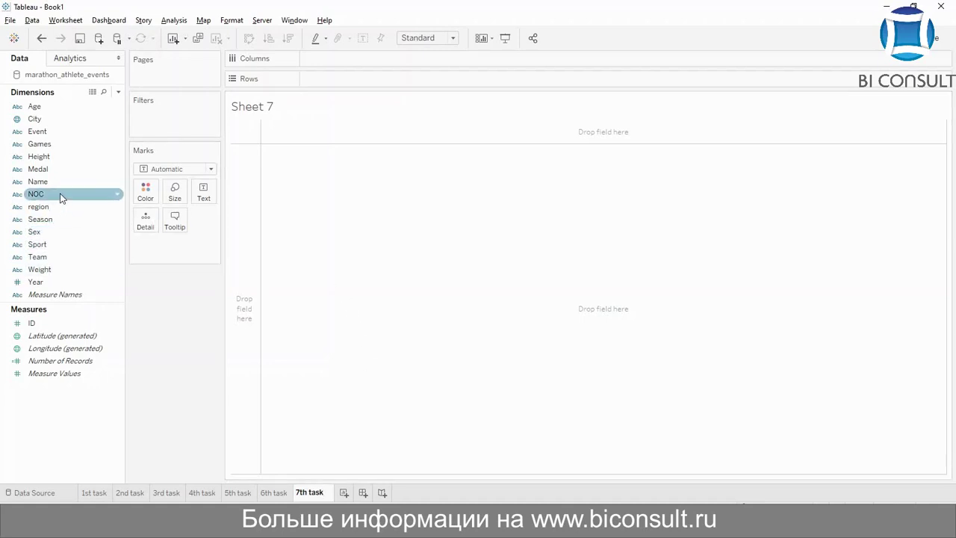
Step: Build a table with Medal on Columns and Event, Season and region on Rows
left_click_drag(70, 169, 340, 63)
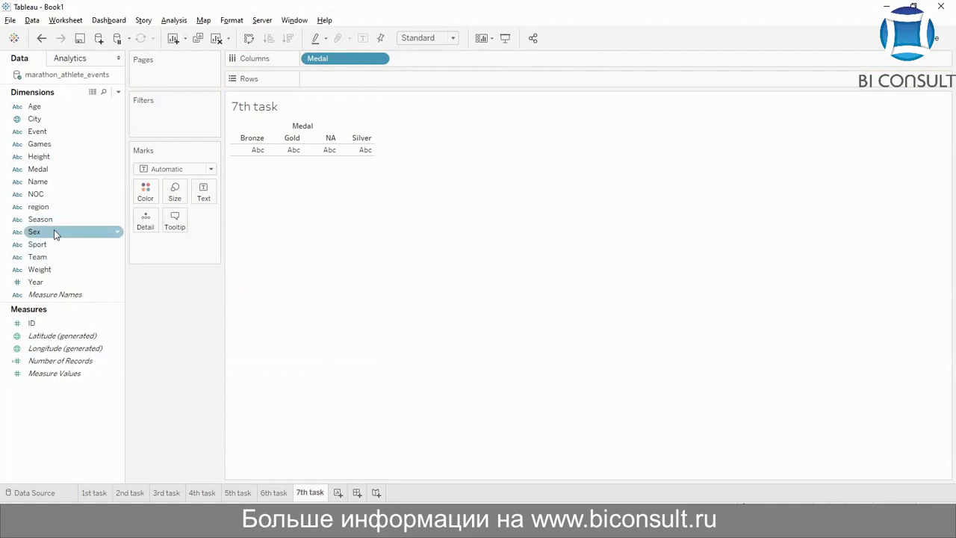
left_click_drag(89, 131, 328, 78)
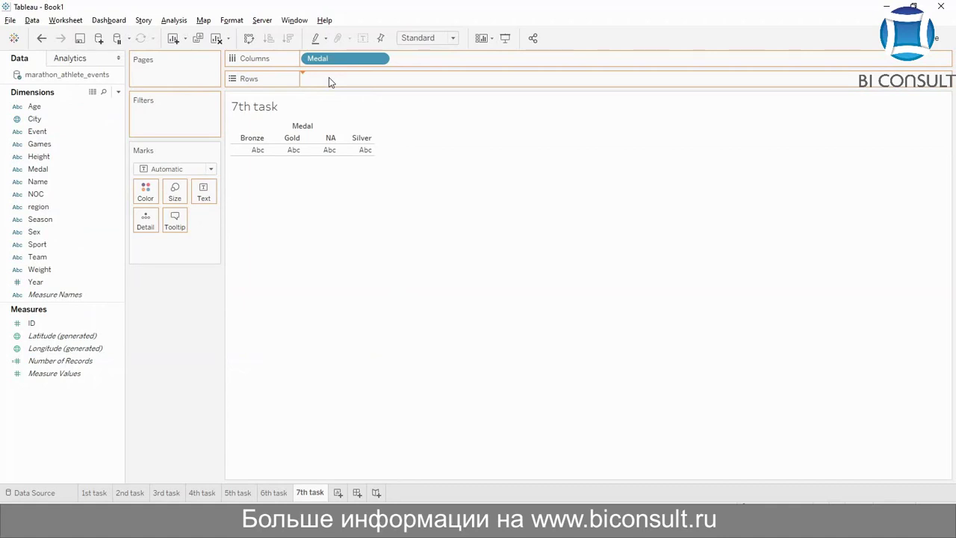
left_click(87, 221)
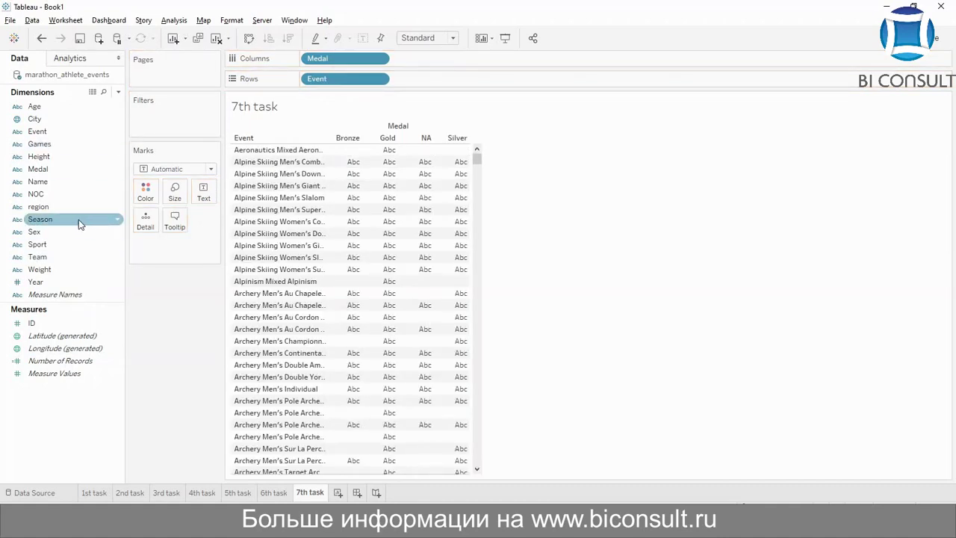
mouse_move(80, 224)
left_mouse_down()
mouse_move(272, 122)
mouse_move(416, 88)
left_mouse_up()
left_click(75, 209)
left_click_drag(75, 209, 566, 89)
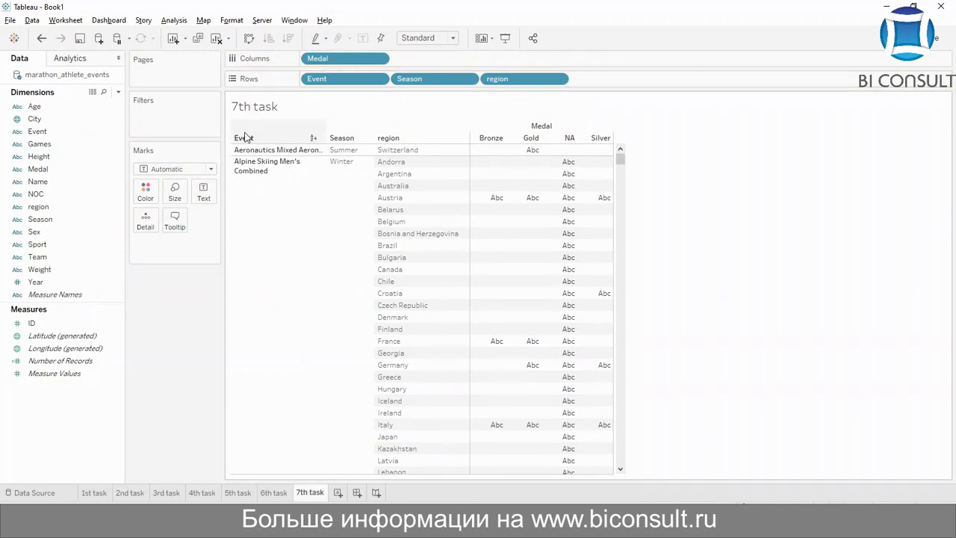
Step: Filter Event to only Ice Hockey Men's Ice Hockey
left_click(62, 186)
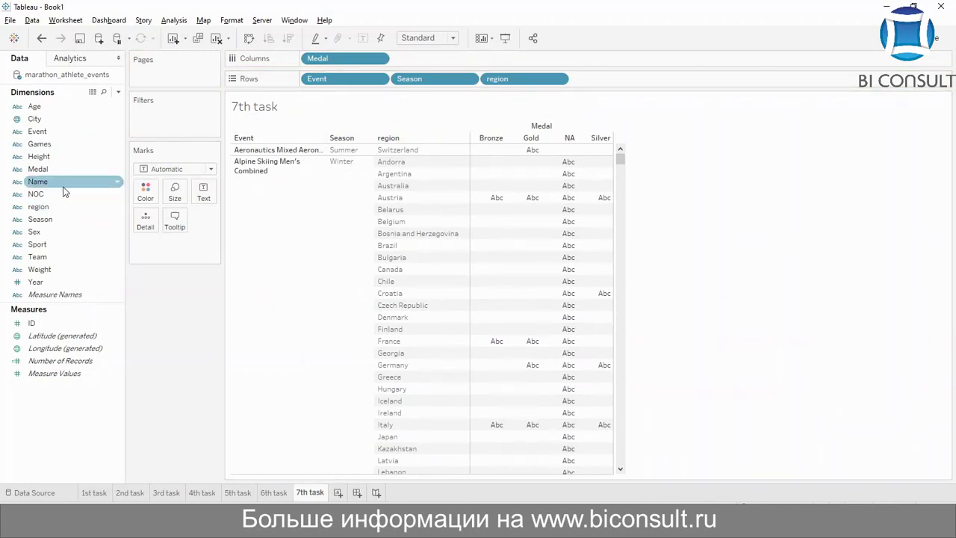
left_click_drag(45, 131, 164, 127)
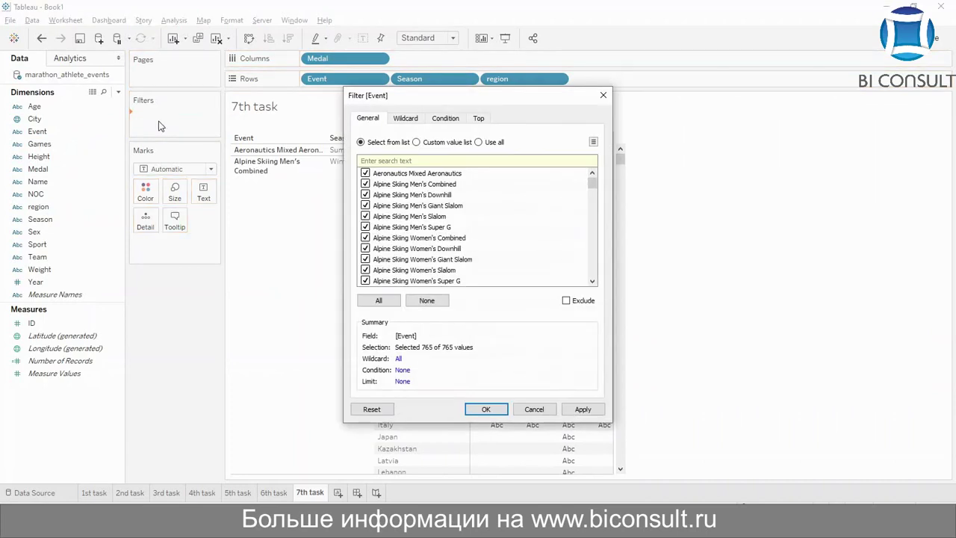
left_click(441, 302)
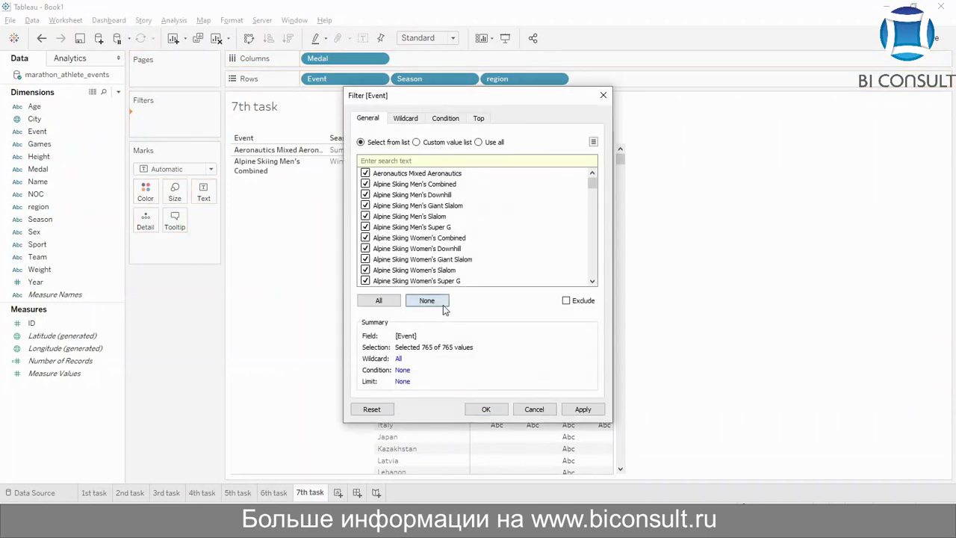
type("l")
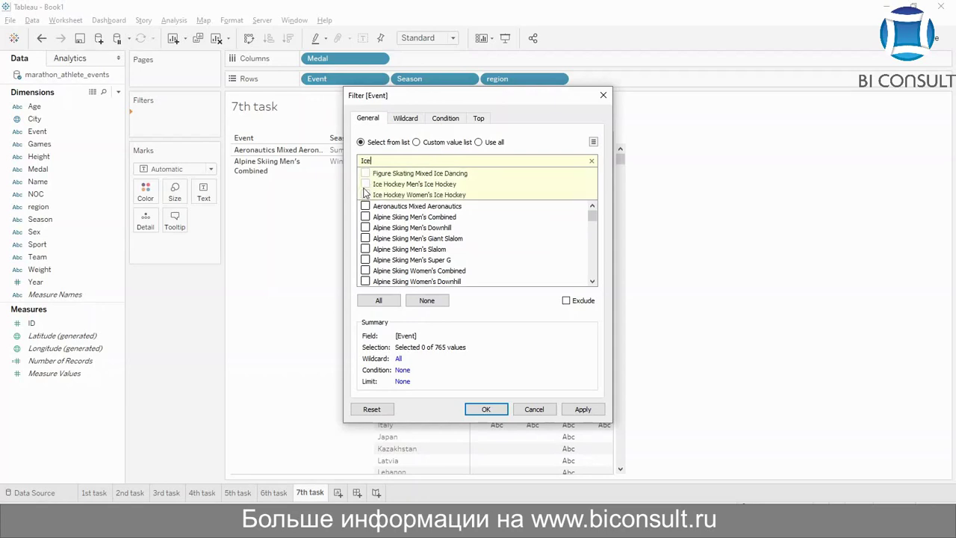
left_click(366, 184)
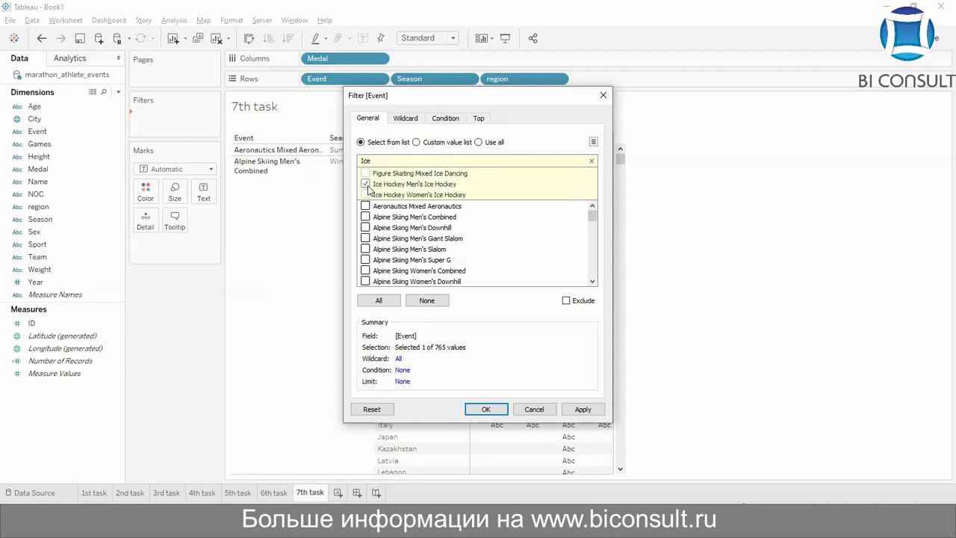
left_click(580, 417)
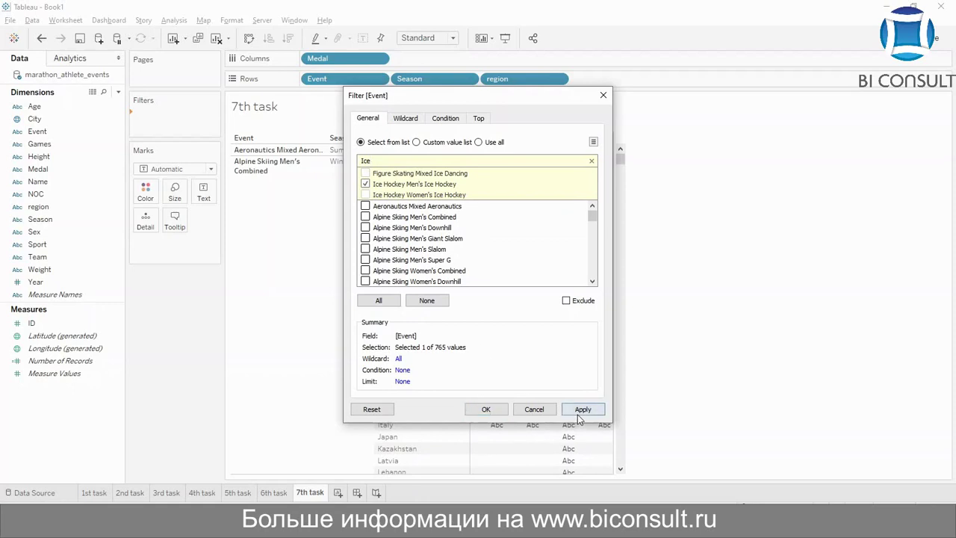
left_click(497, 416)
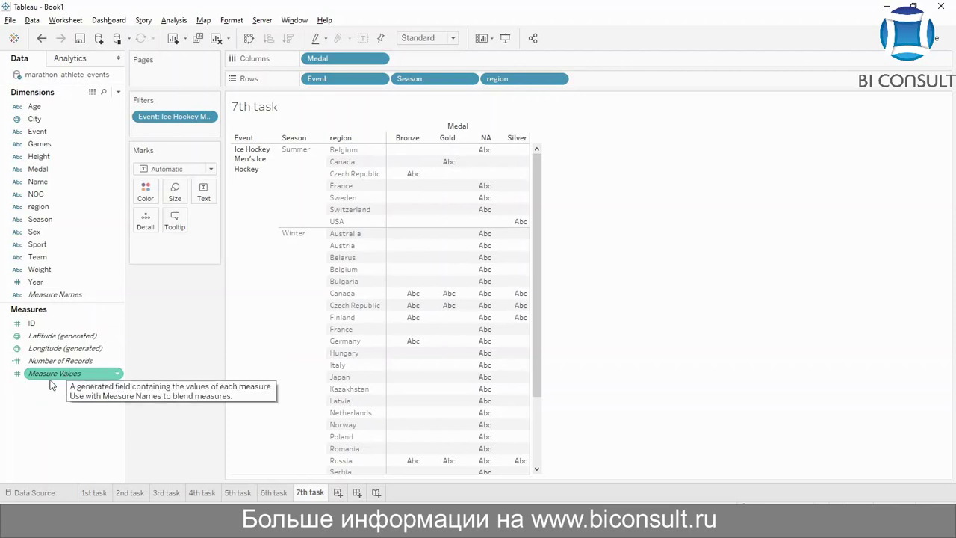
Step: Show Number of Records as text in the medal table and add Games and City to the tooltip
left_click_drag(72, 360, 203, 200)
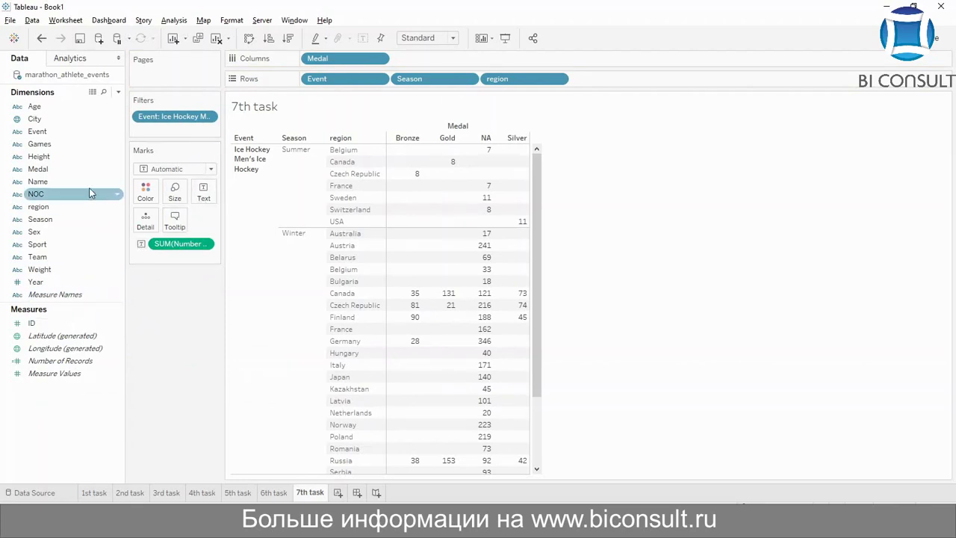
left_click_drag(64, 143, 178, 217)
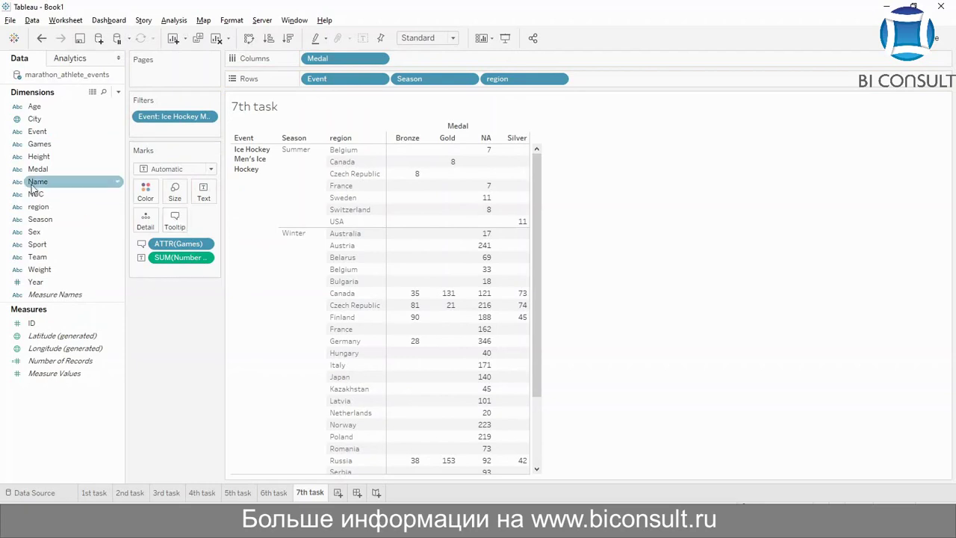
left_click(57, 119)
left_click_drag(57, 119, 176, 212)
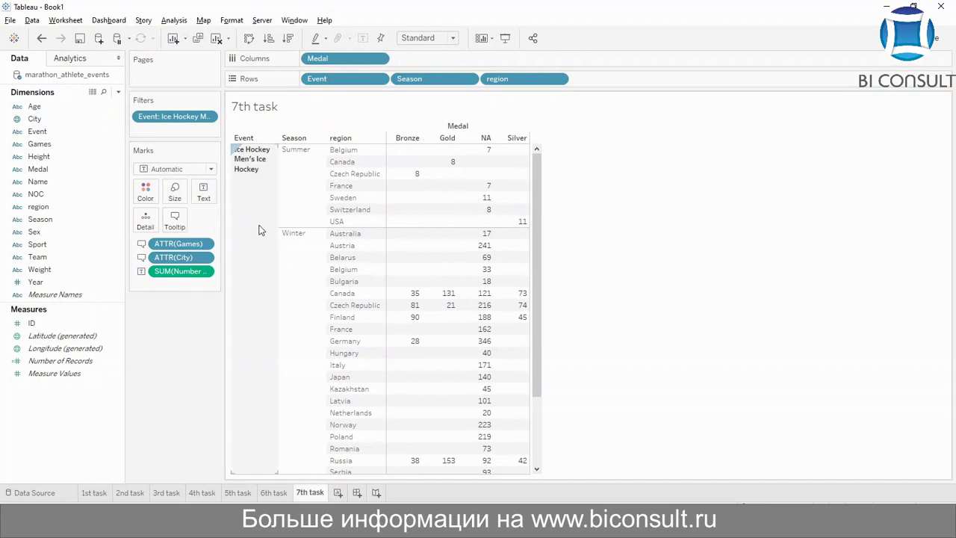
mouse_move(416, 182)
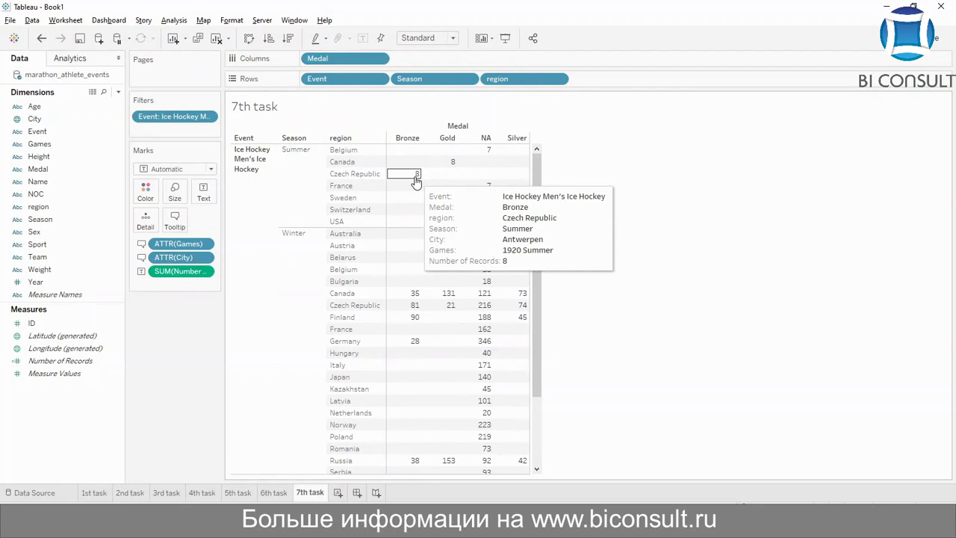
mouse_move(456, 172)
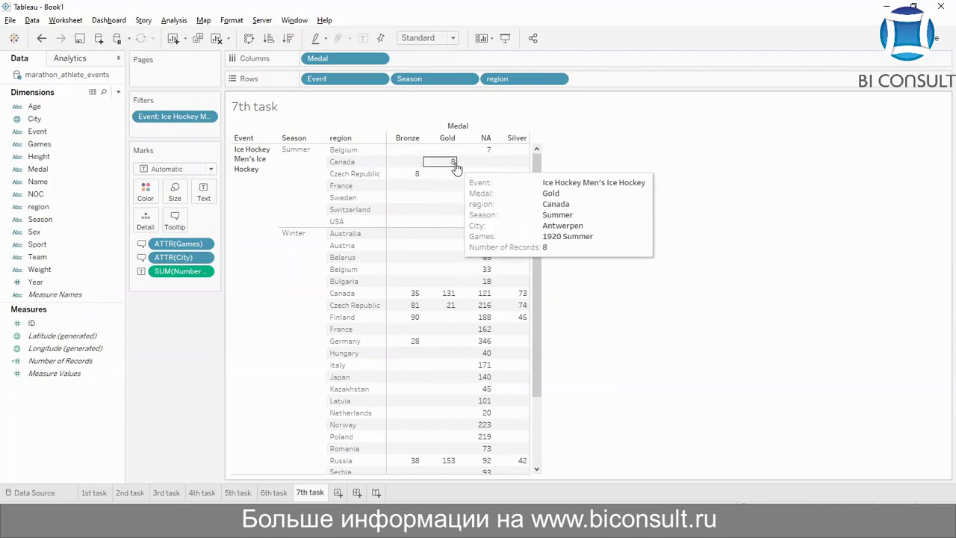
mouse_move(461, 241)
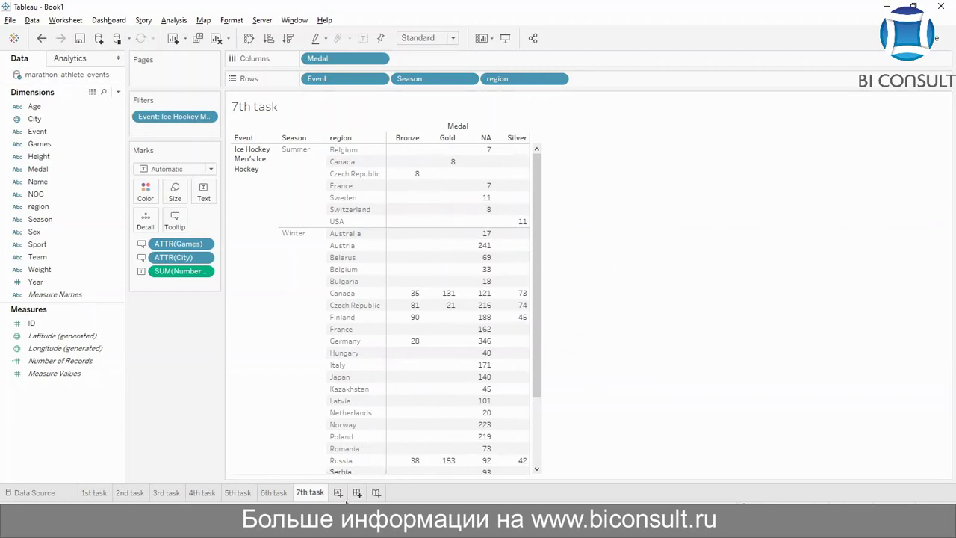
Step: Add another worksheet and name it "8th task"
left_click(338, 492)
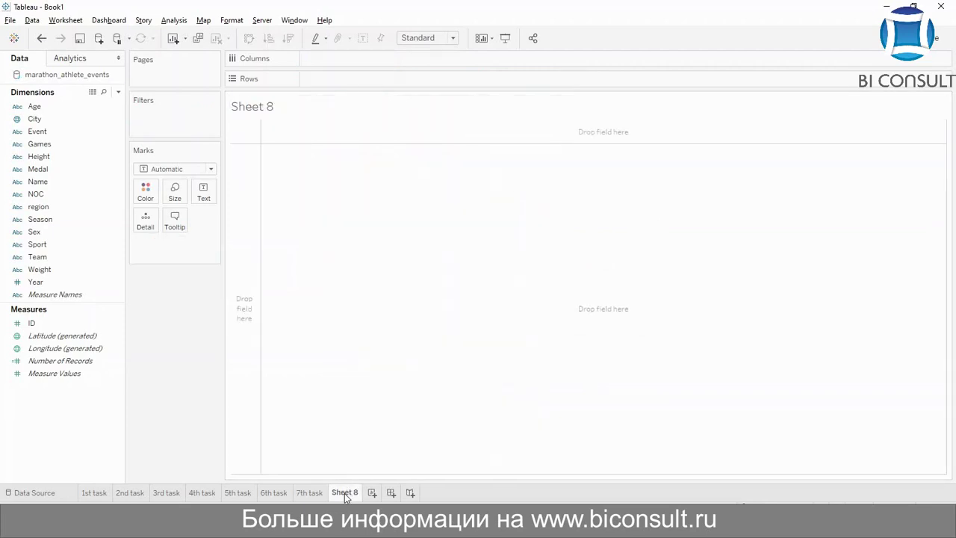
double_click(344, 492)
type("8th task")
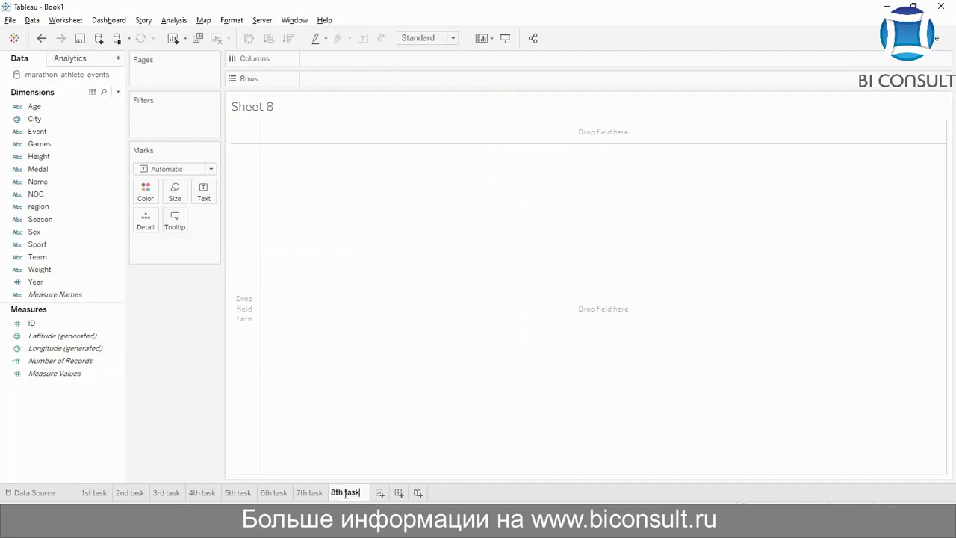
left_click(464, 394)
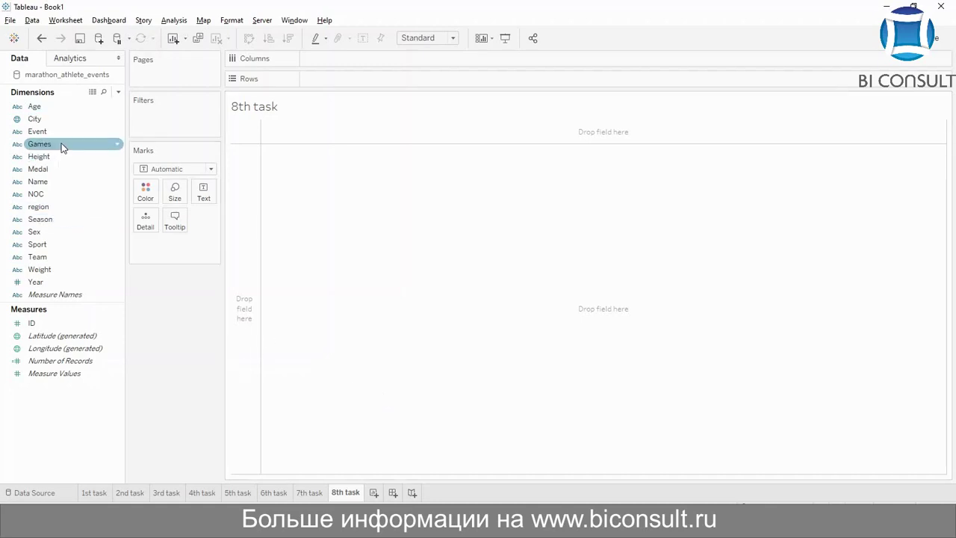
Step: Chart records with Games and Sex on Columns and region and Number of Records on Rows
left_click_drag(59, 145, 327, 58)
left_click_drag(34, 232, 478, 62)
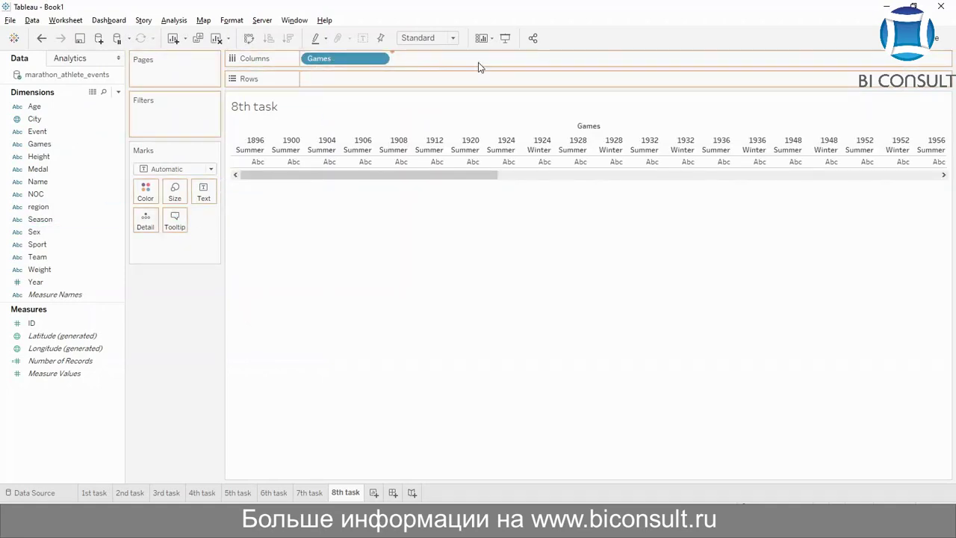
left_click(60, 209)
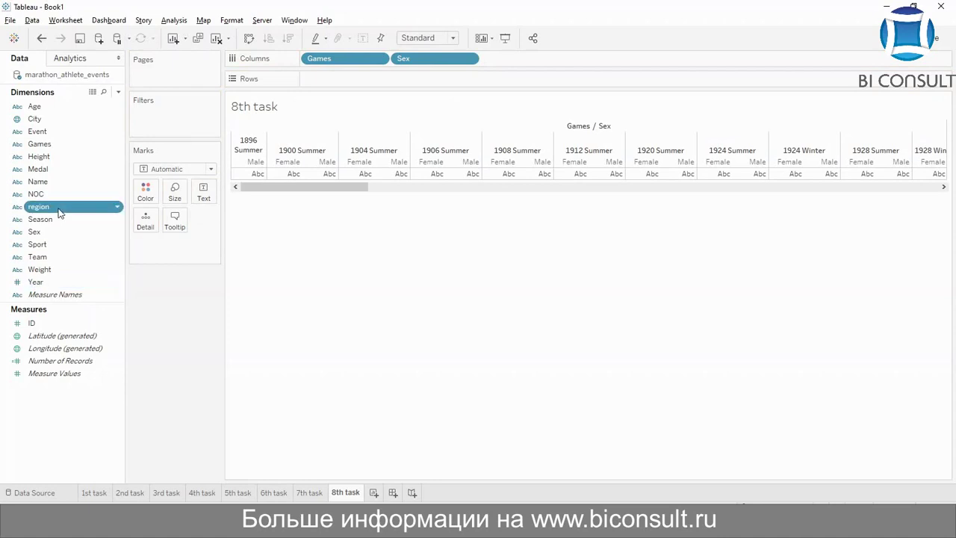
left_click_drag(60, 213, 346, 80)
left_click(59, 360)
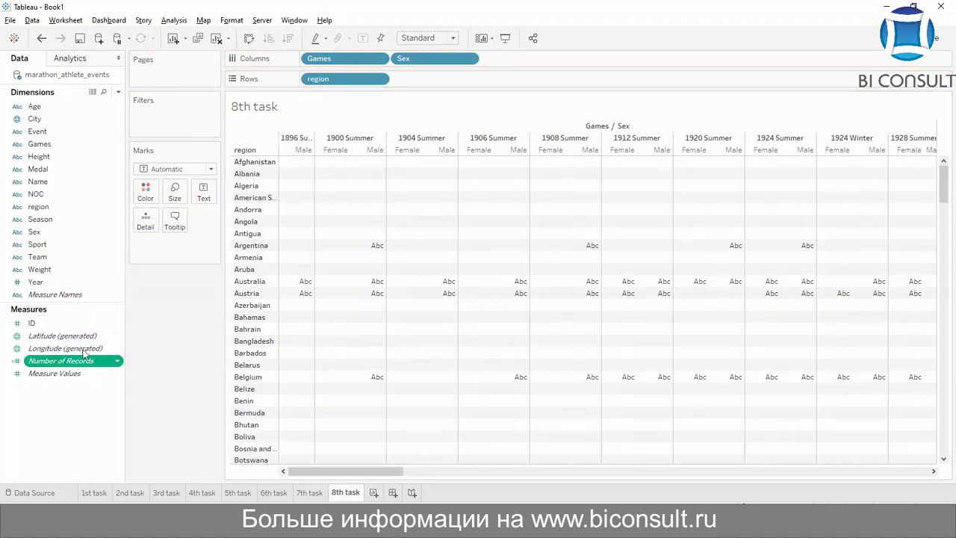
left_click_drag(84, 354, 481, 89)
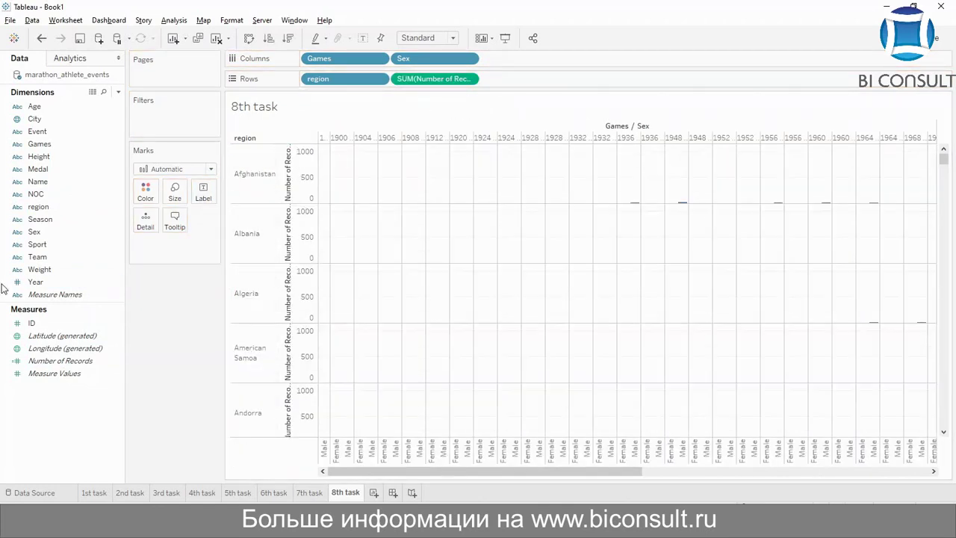
Step: Filter region to only Netherlands
left_click_drag(80, 207, 167, 124)
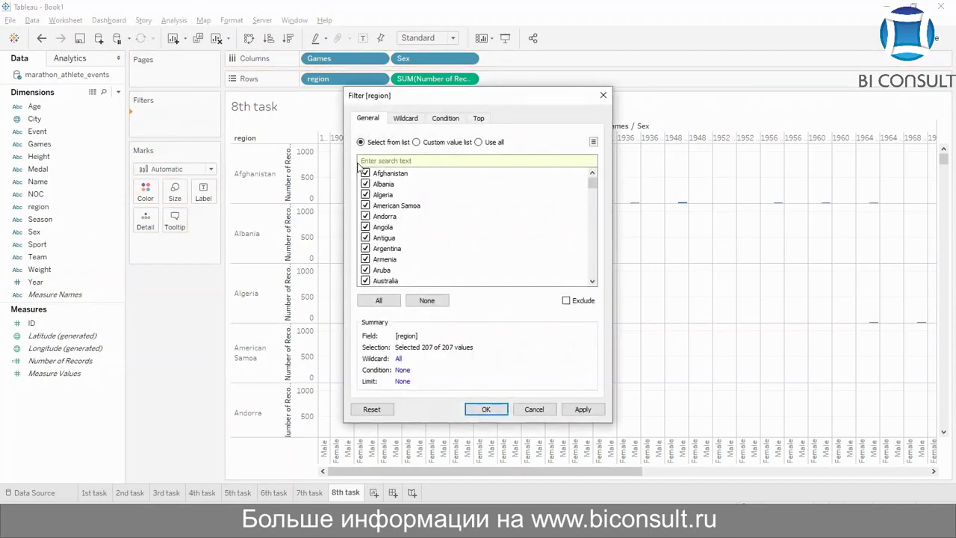
left_click(427, 301)
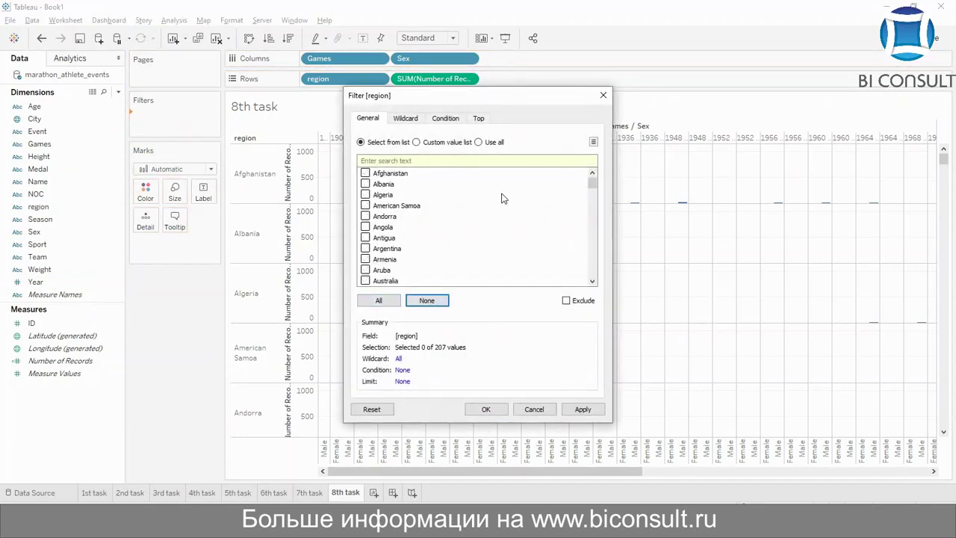
left_click(423, 161)
type("Ne")
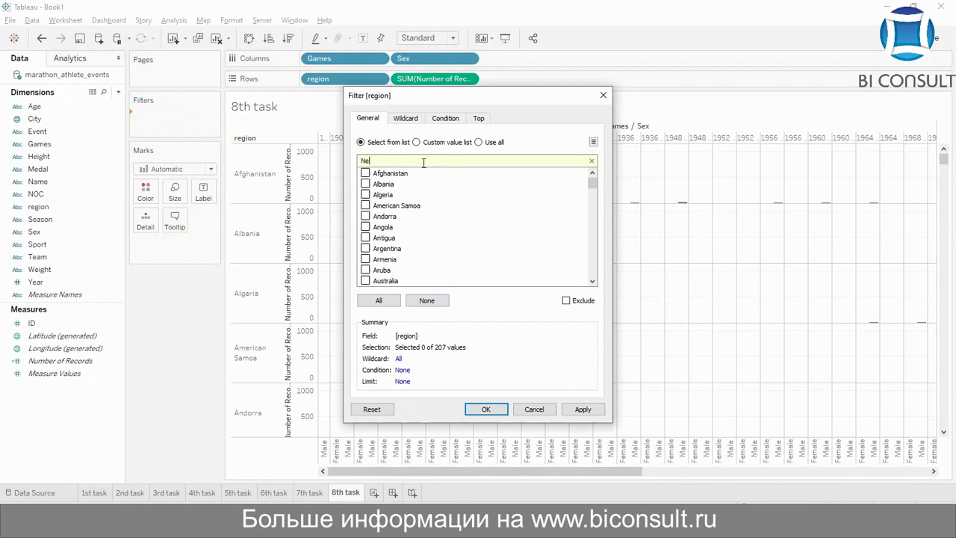
type("th")
left_click(365, 173)
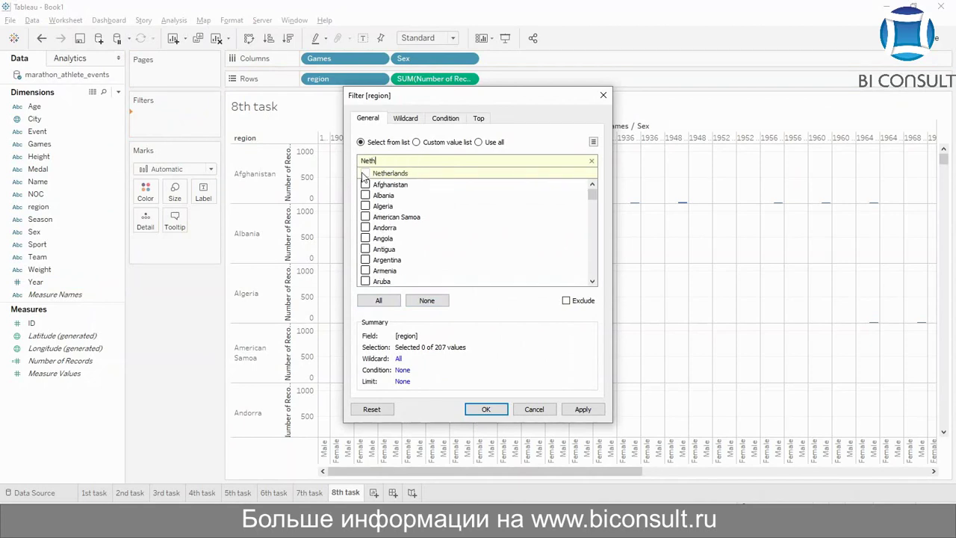
left_click(580, 410)
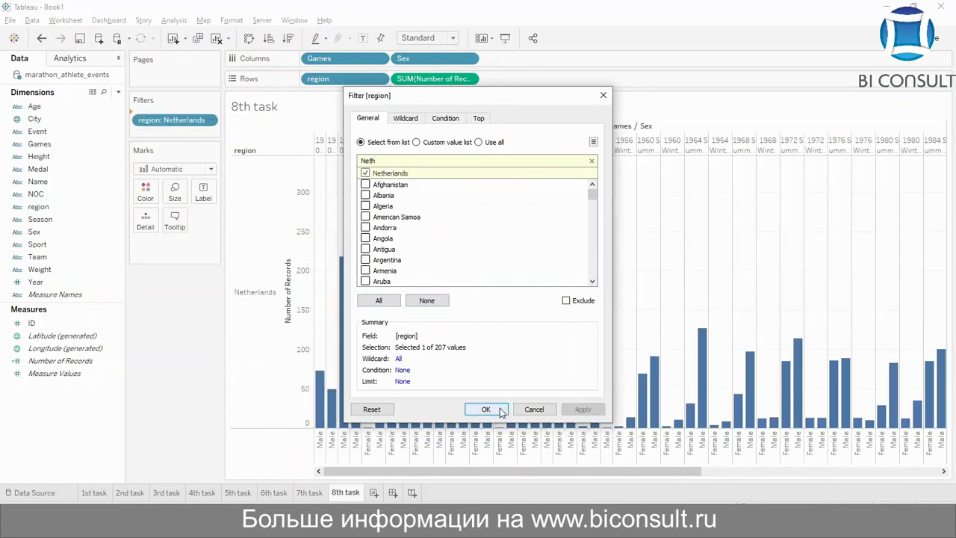
left_click(500, 410)
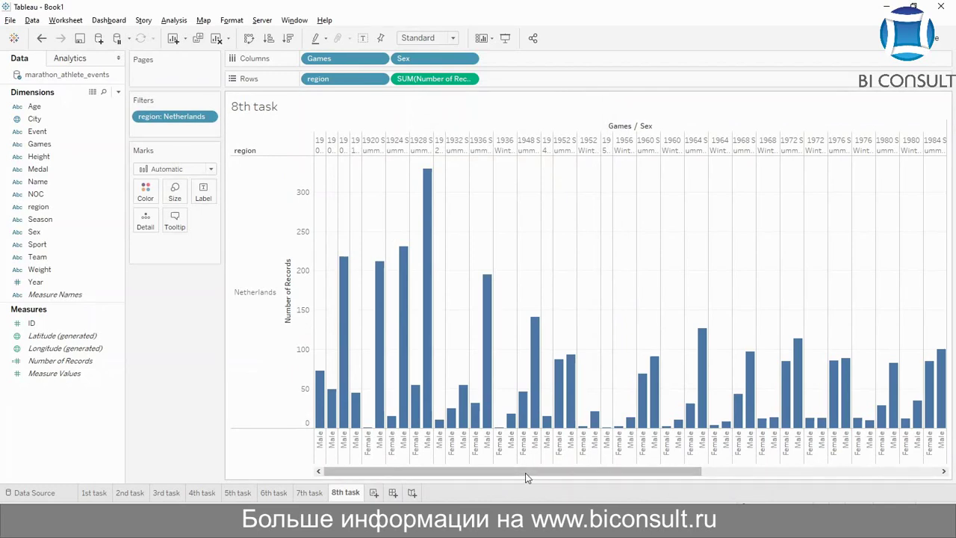
Step: Compare the Netherlands' female and male record bars across all Games, briefly highlighting 2016 Summer
mouse_move(507, 472)
left_mouse_down()
mouse_move(534, 474)
mouse_move(513, 476)
left_mouse_up()
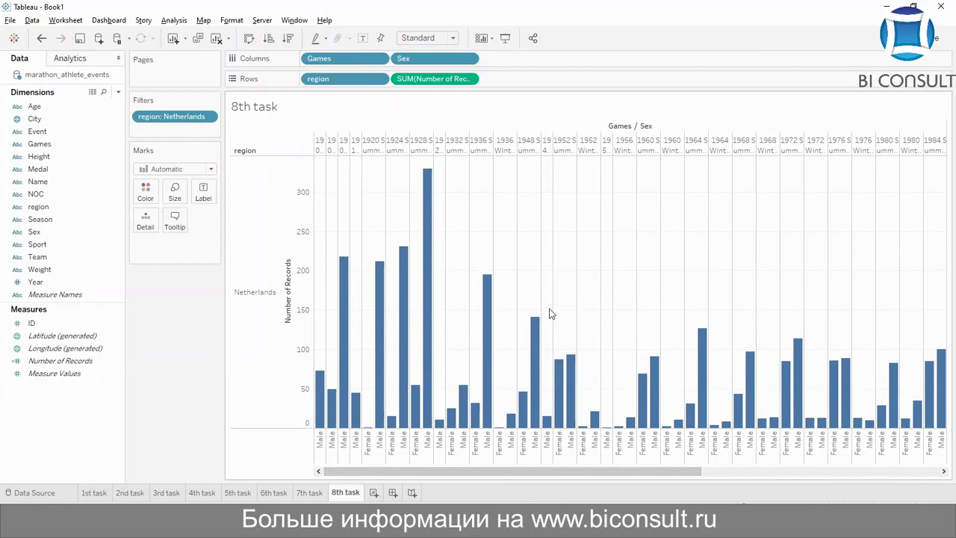
left_click_drag(487, 468, 743, 482)
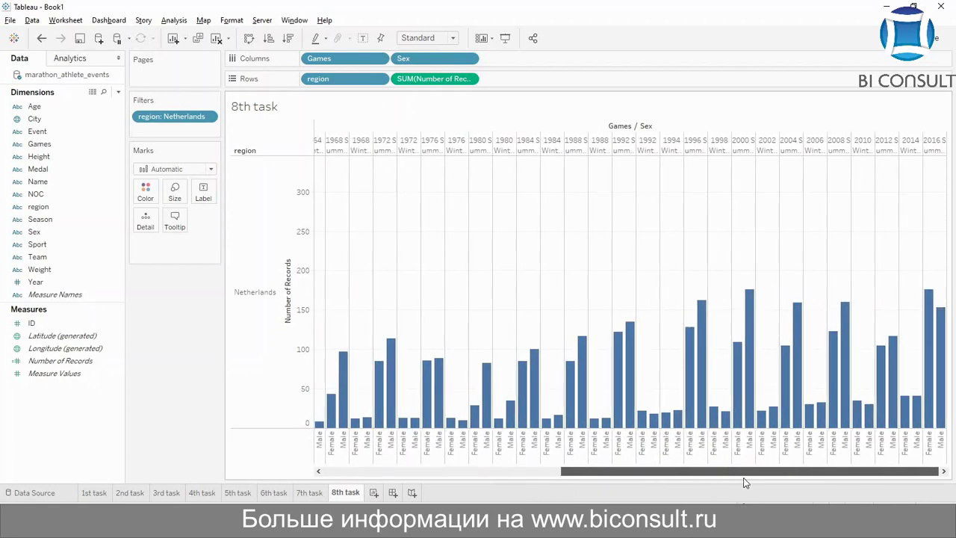
left_click(934, 146)
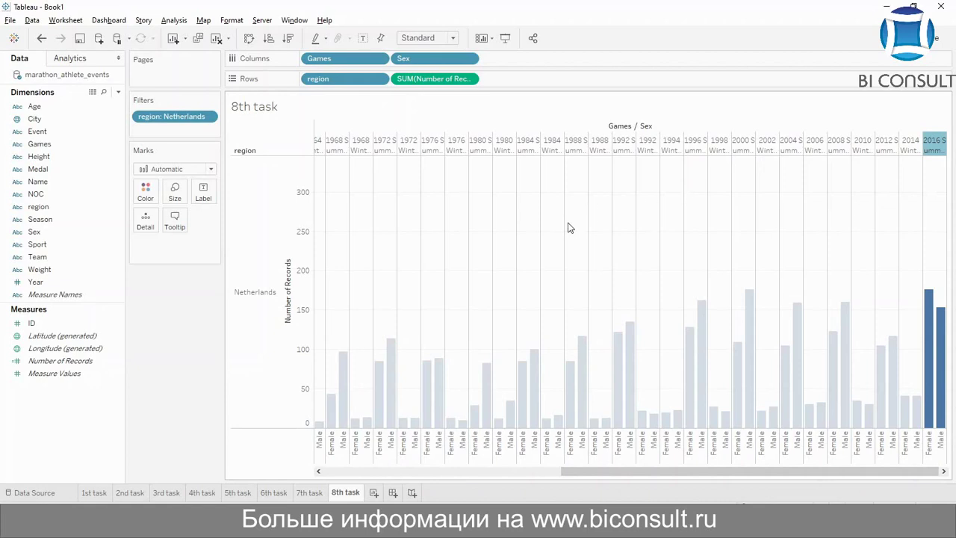
left_click(476, 322)
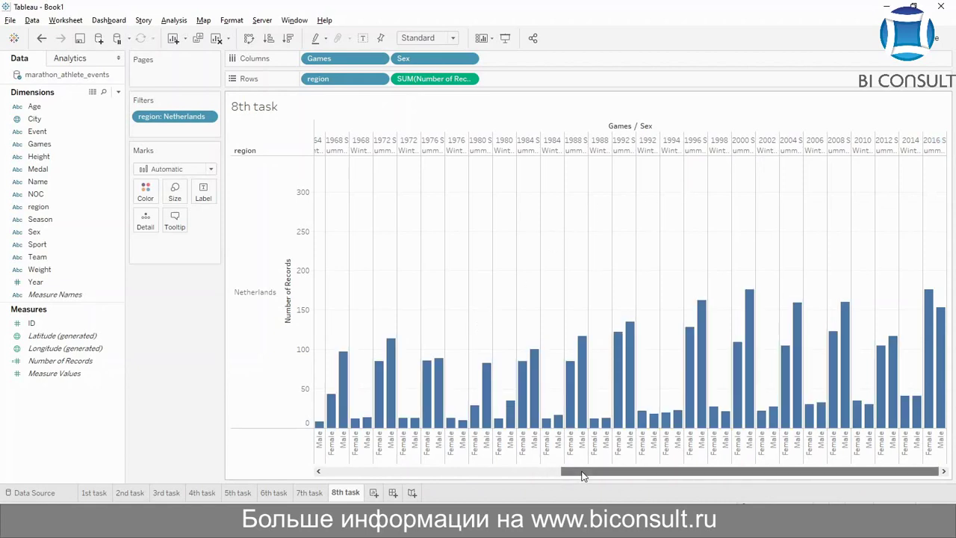
left_click_drag(582, 471, 264, 446)
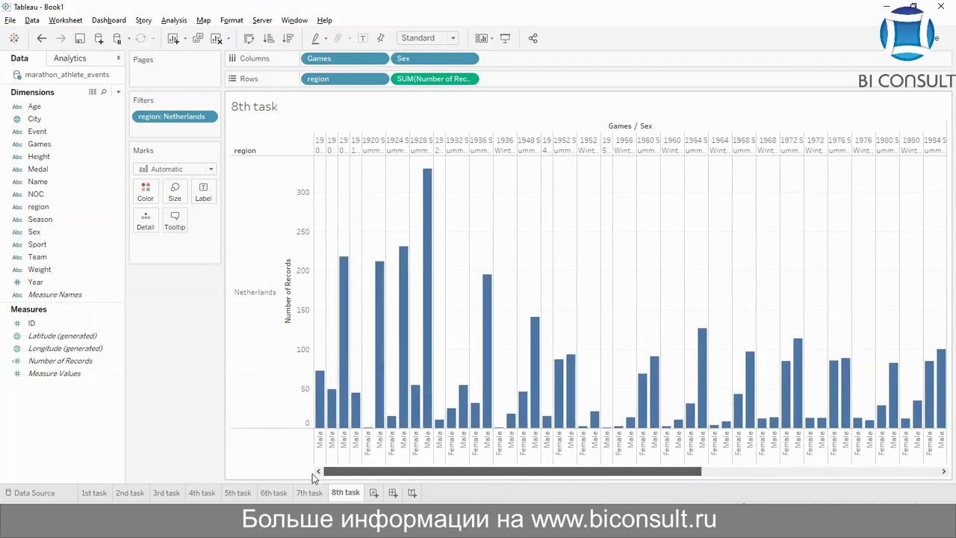